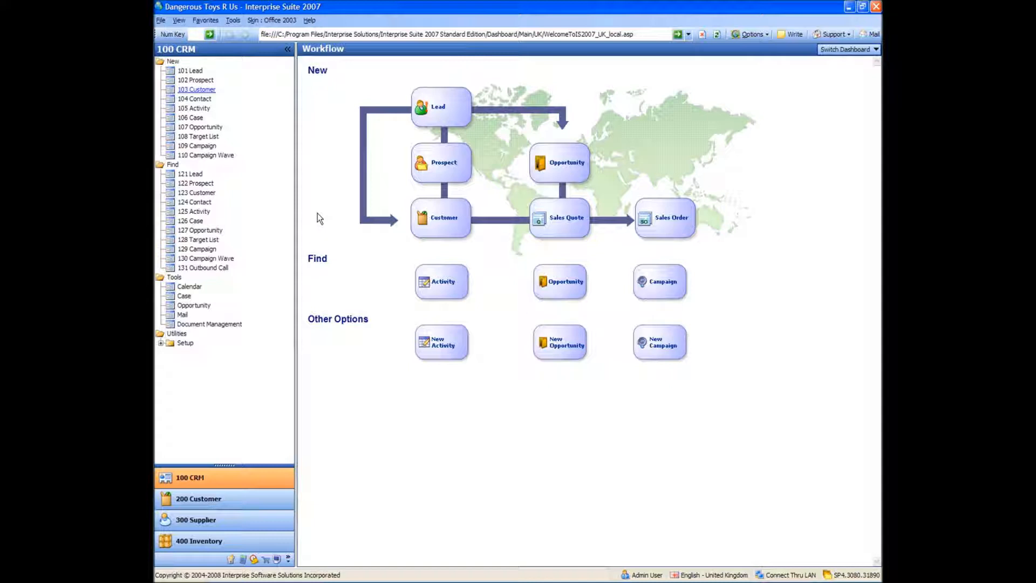
# - Find the active lead Toys International UK Ltd and open its record
pyautogui.click(190, 174)
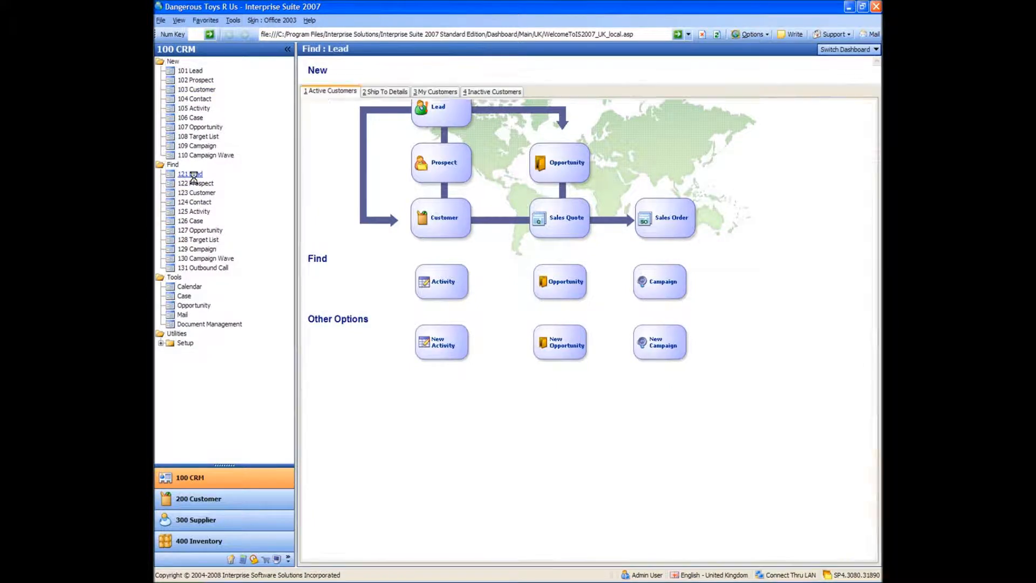
pyautogui.click(387, 320)
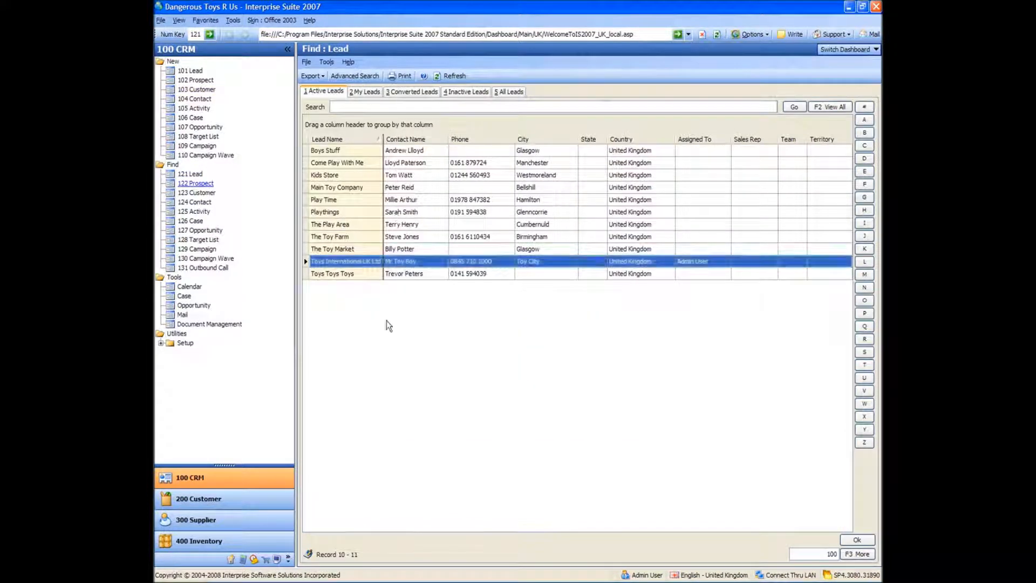
pyautogui.click(333, 265)
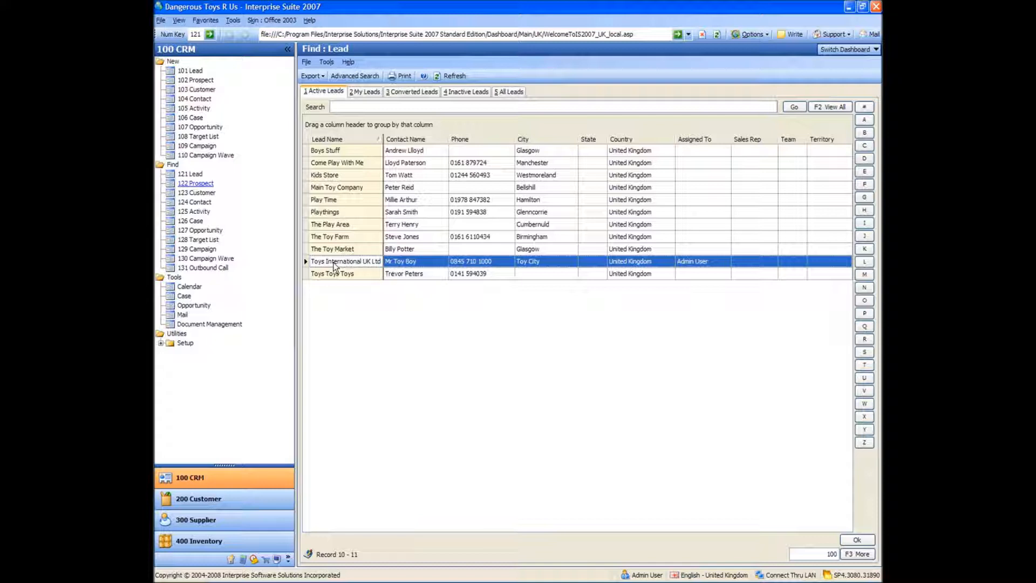
pyautogui.doubleClick(335, 266)
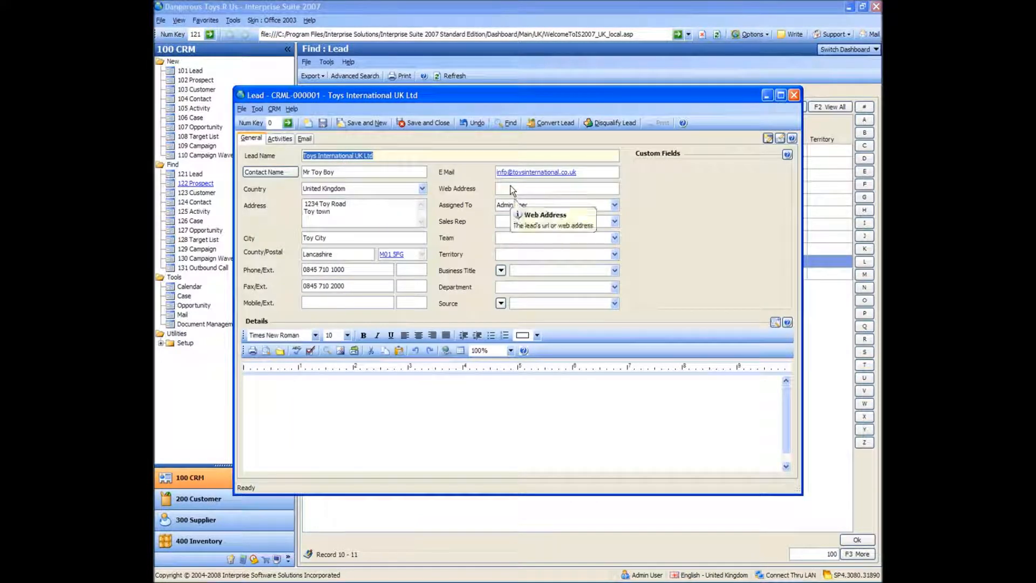
# - Convert the Toys International UK Ltd lead to a customer with the default options, and save and close the resulting records
pyautogui.click(547, 122)
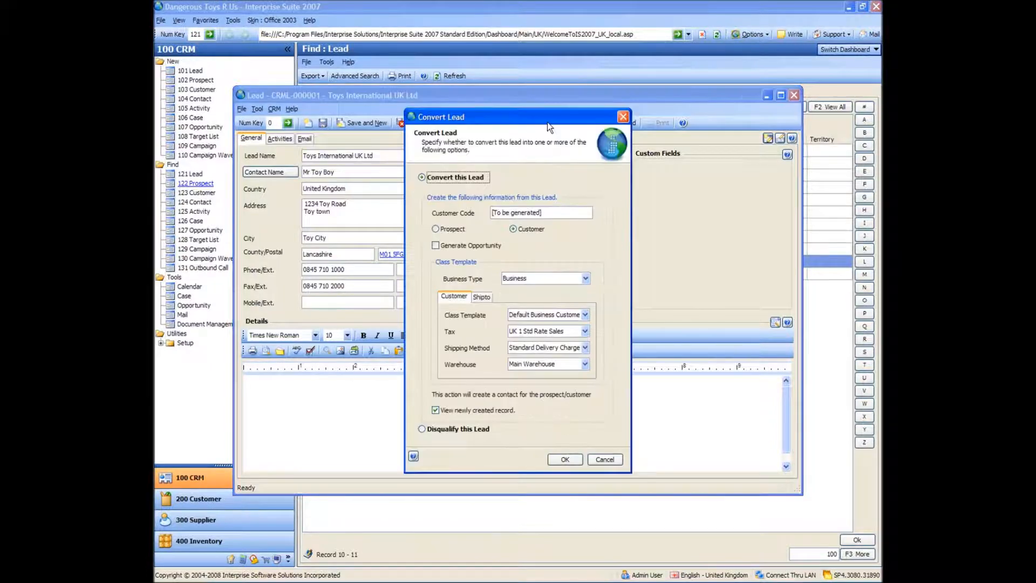
pyautogui.moveTo(536, 122); pyautogui.dragTo(519, 120)
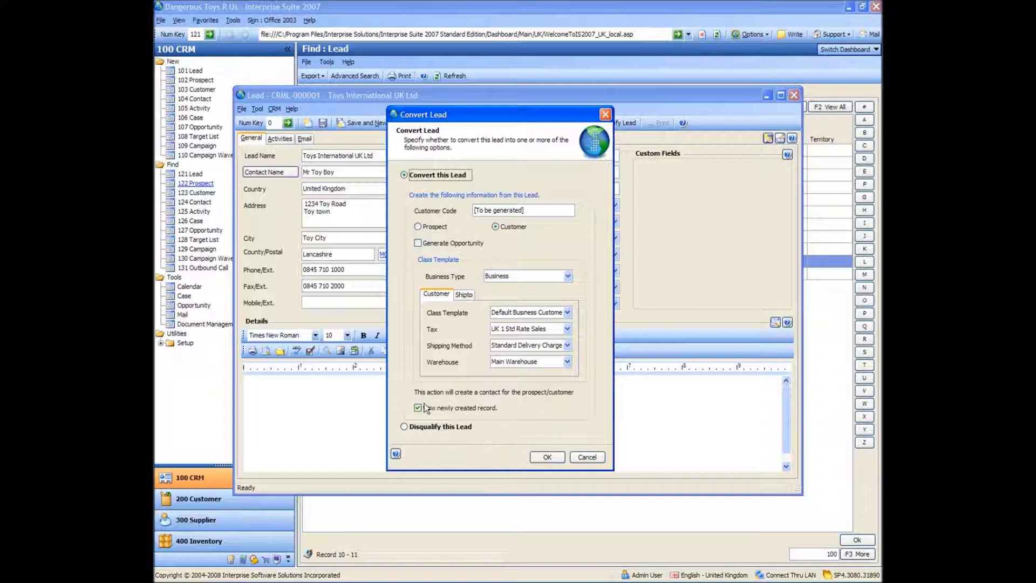
pyautogui.click(548, 457)
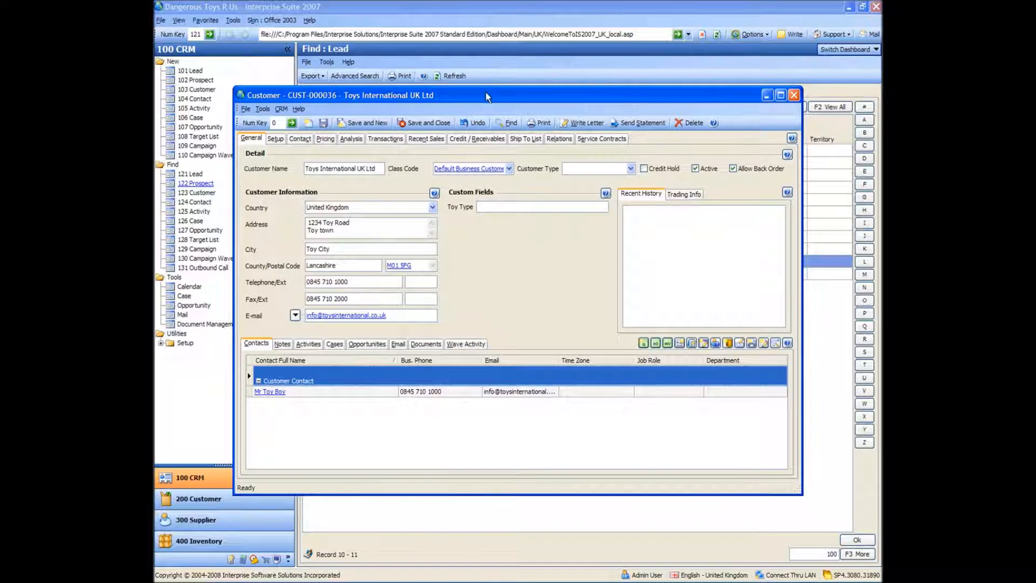
pyautogui.moveTo(486, 92); pyautogui.dragTo(476, 81)
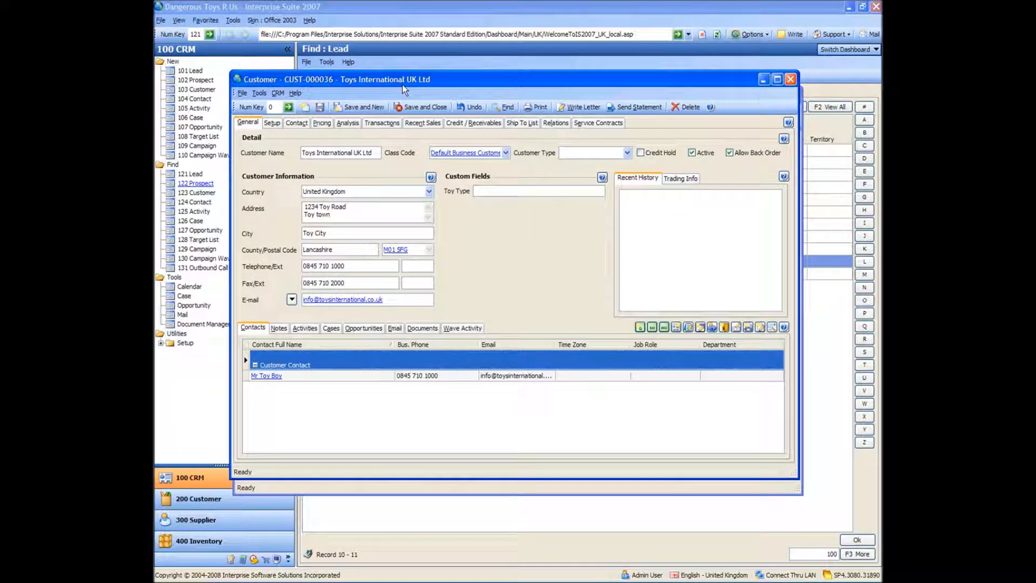
pyautogui.click(427, 108)
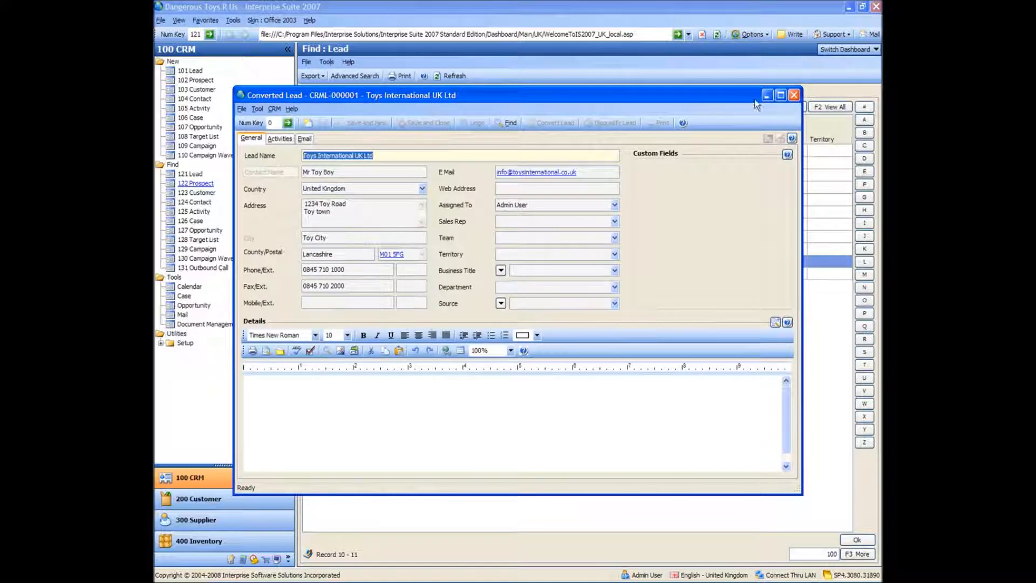
pyautogui.click(795, 96)
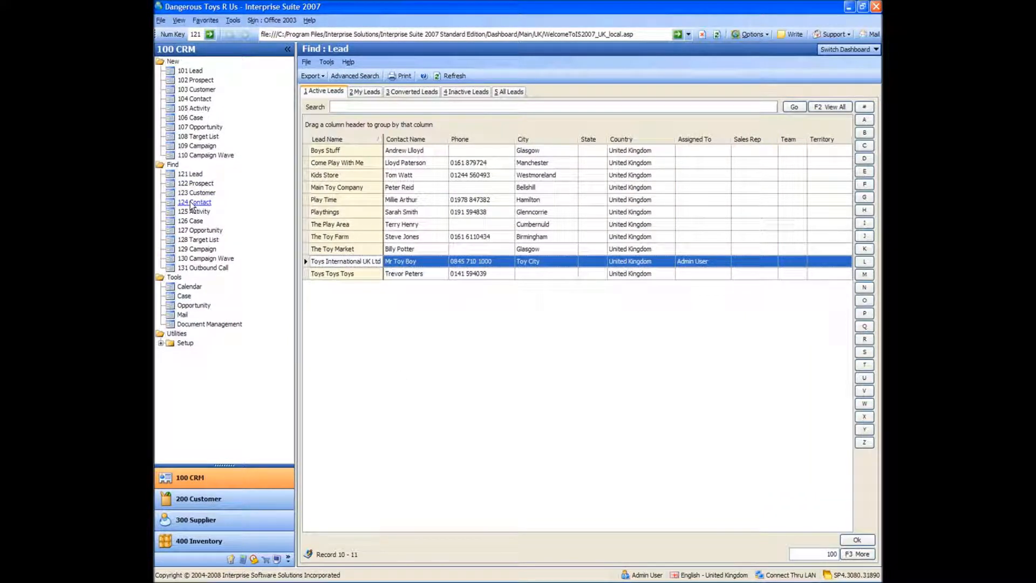
# - Find the prospect Toy Prospect UK Ltd, convert it to a customer, and save and close the record
pyautogui.click(194, 184)
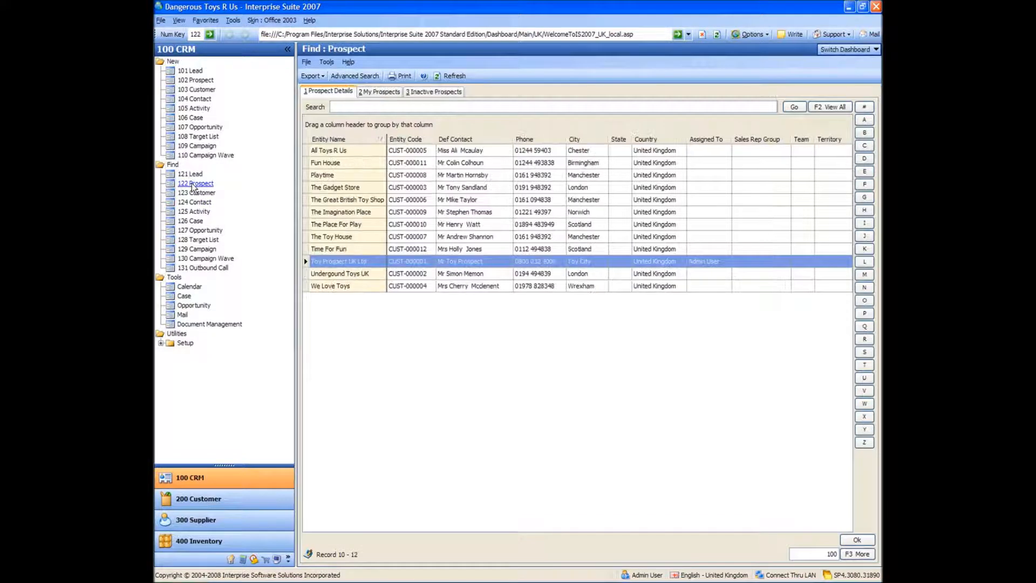
pyautogui.click(342, 262)
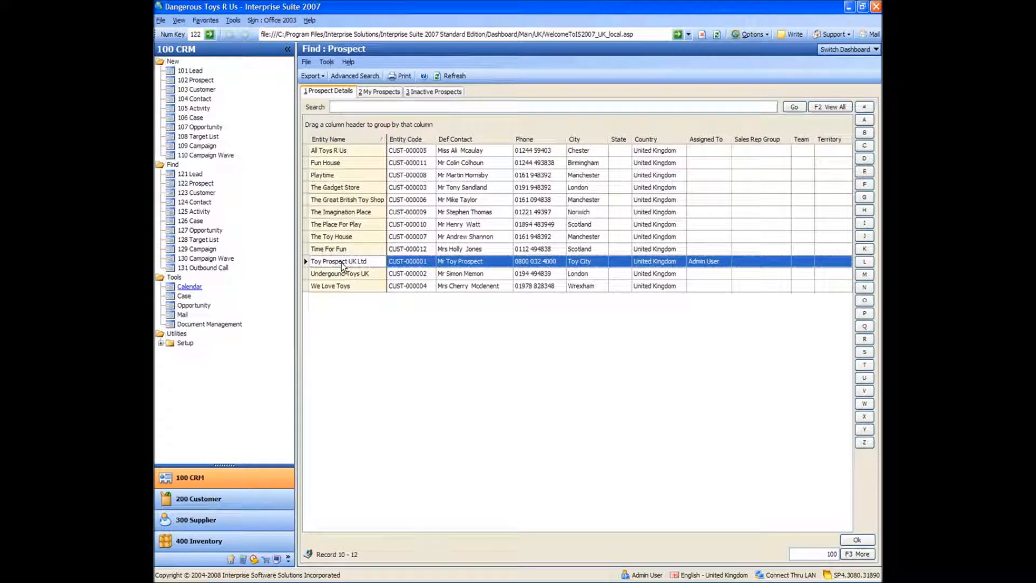
pyautogui.doubleClick(341, 262)
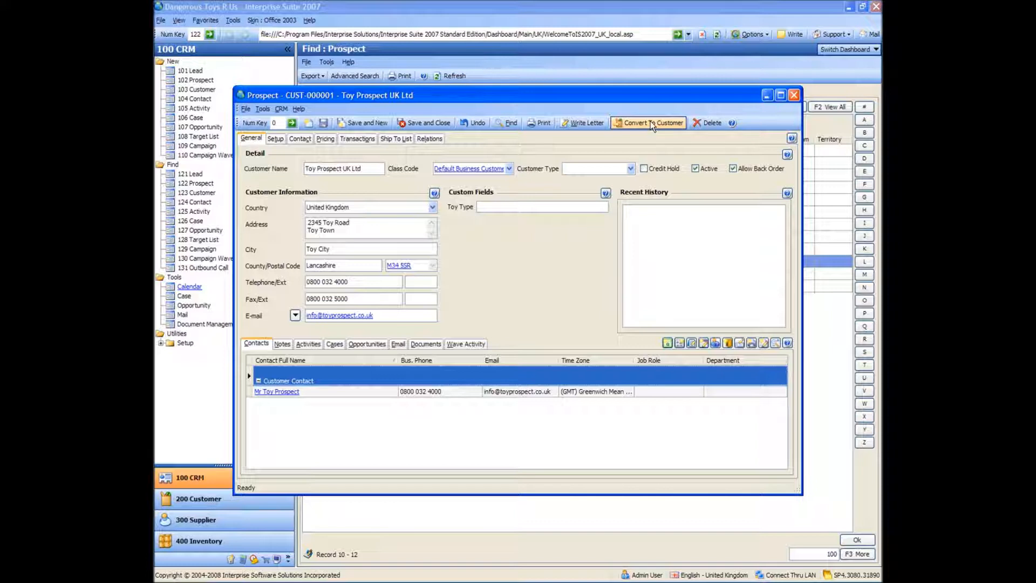
pyautogui.click(653, 123)
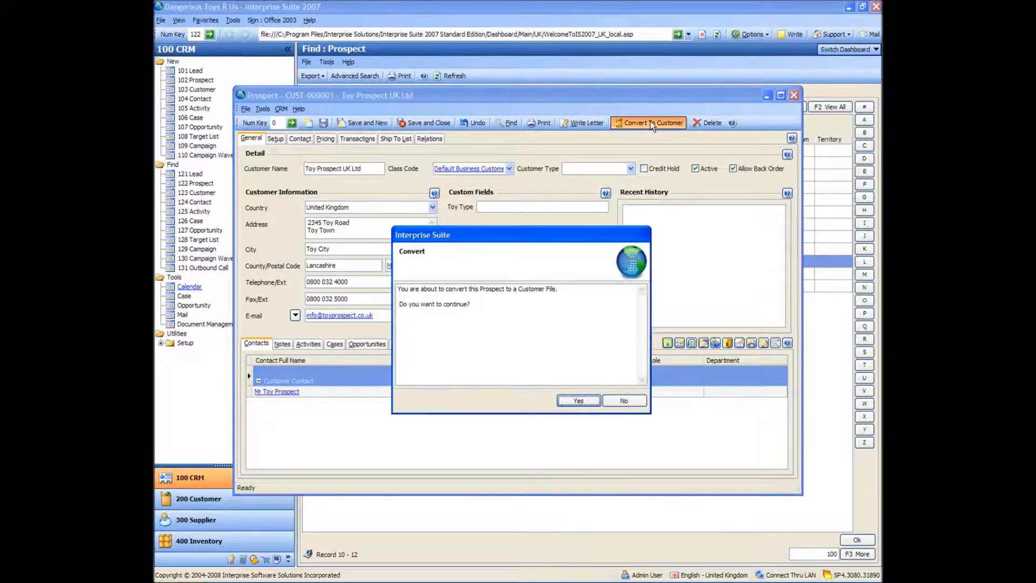
pyautogui.click(572, 400)
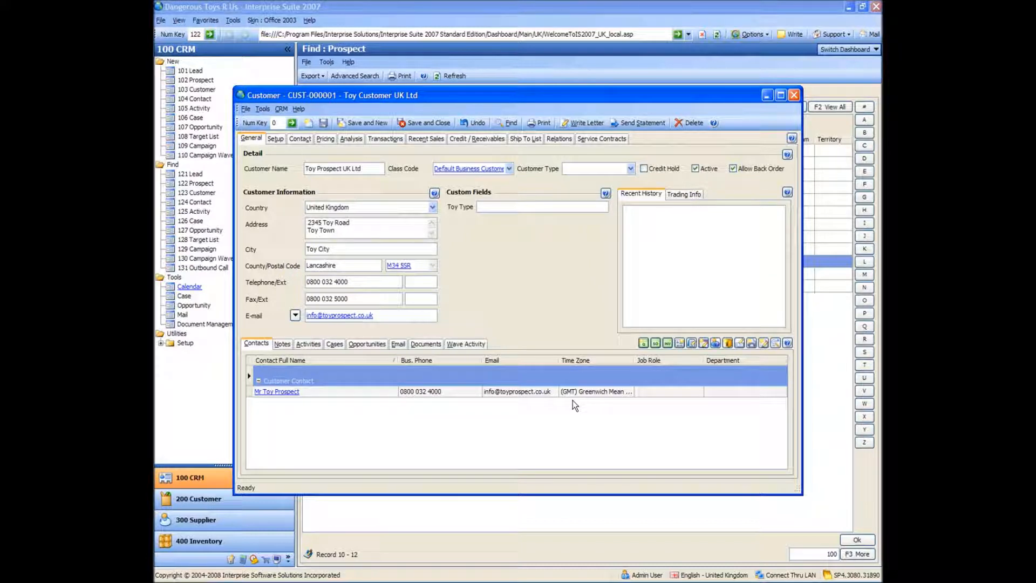
pyautogui.click(428, 123)
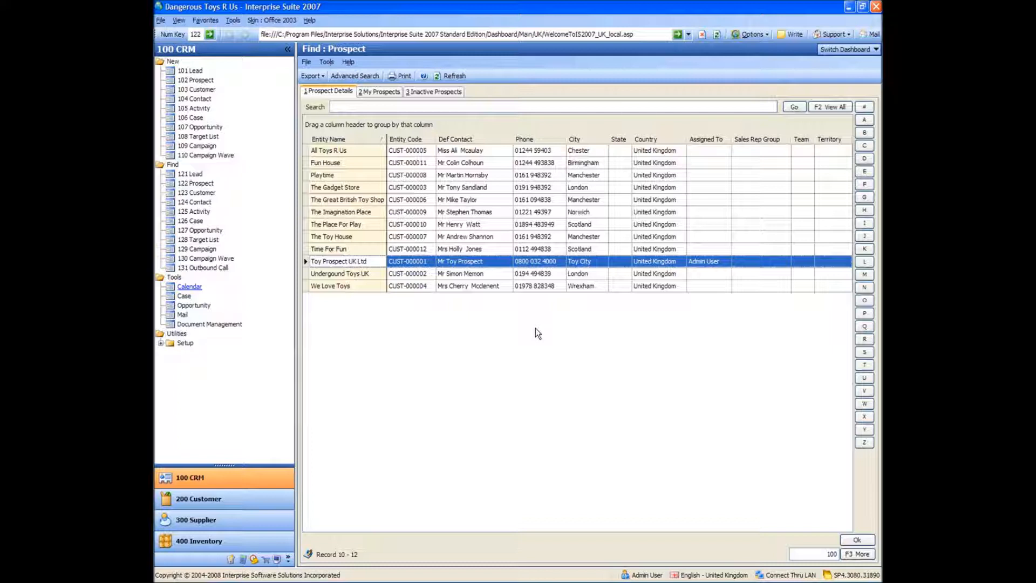
# - Create a new activity with the subject "Meeting With Customer" and the type Meeting
pyautogui.click(193, 108)
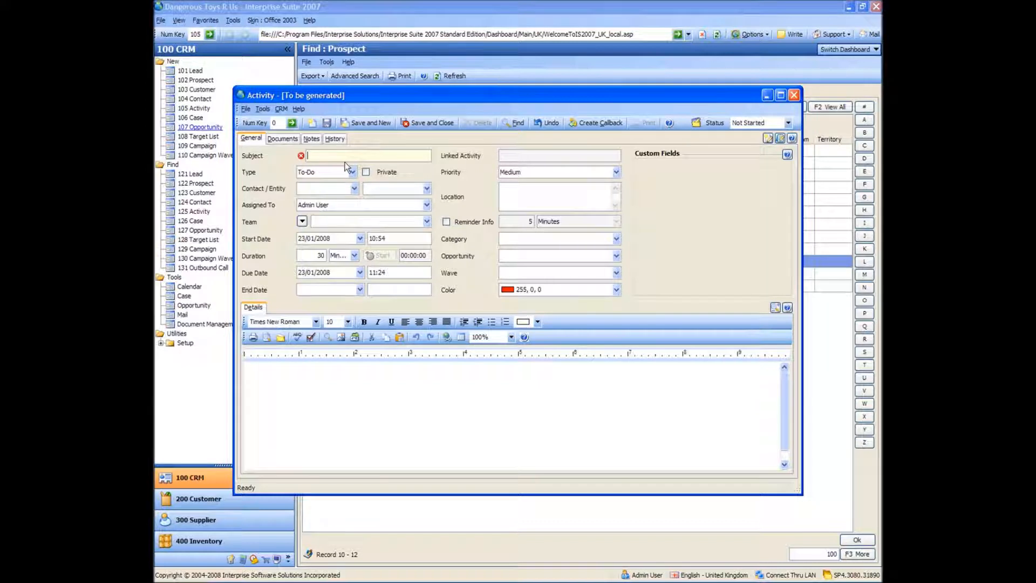
pyautogui.write('Meeting With Customer')
pyautogui.press('Tab')
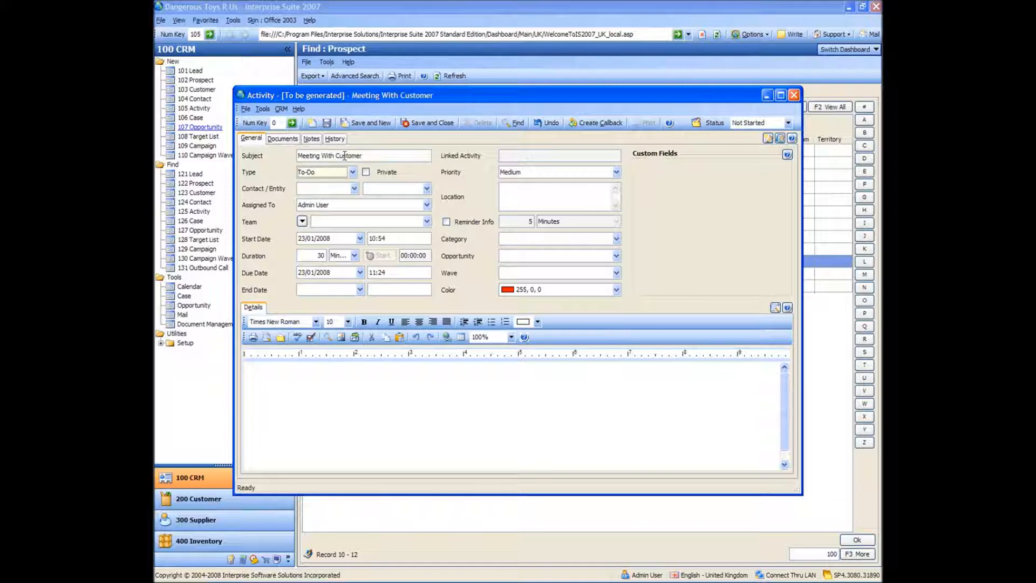
pyautogui.press('m')
pyautogui.press('Tab')
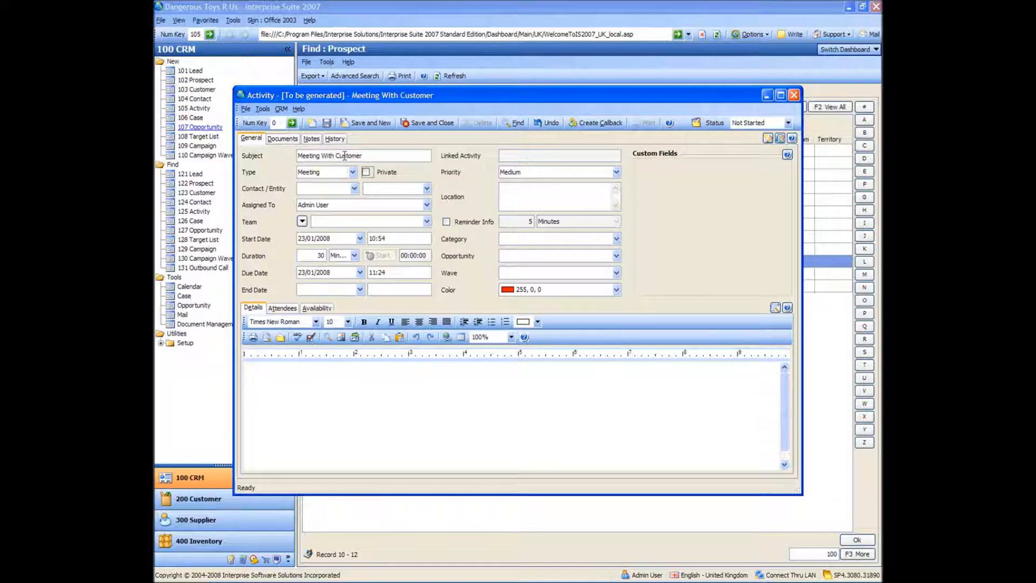
# - Link the meeting to the contact of Toy Prospect UK Ltd and set its start date to 30/01/2008
pyautogui.press('Tab')
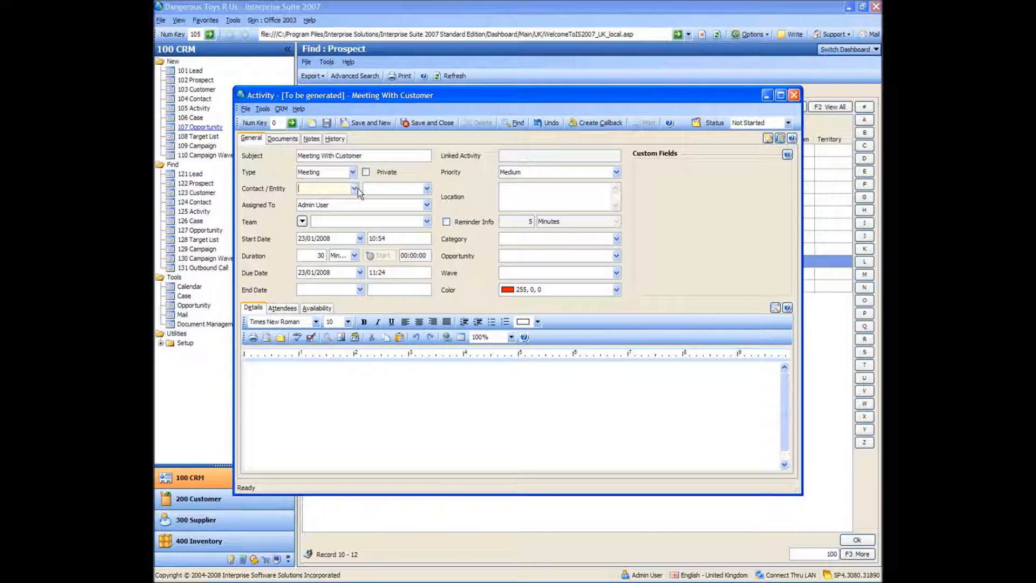
pyautogui.write('toy prosp')
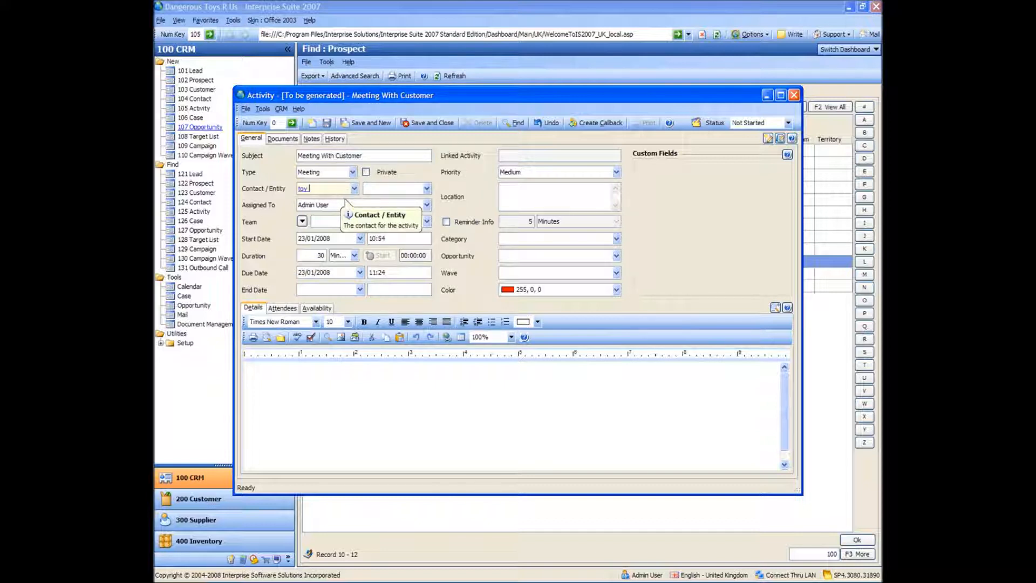
pyautogui.press('Tab')
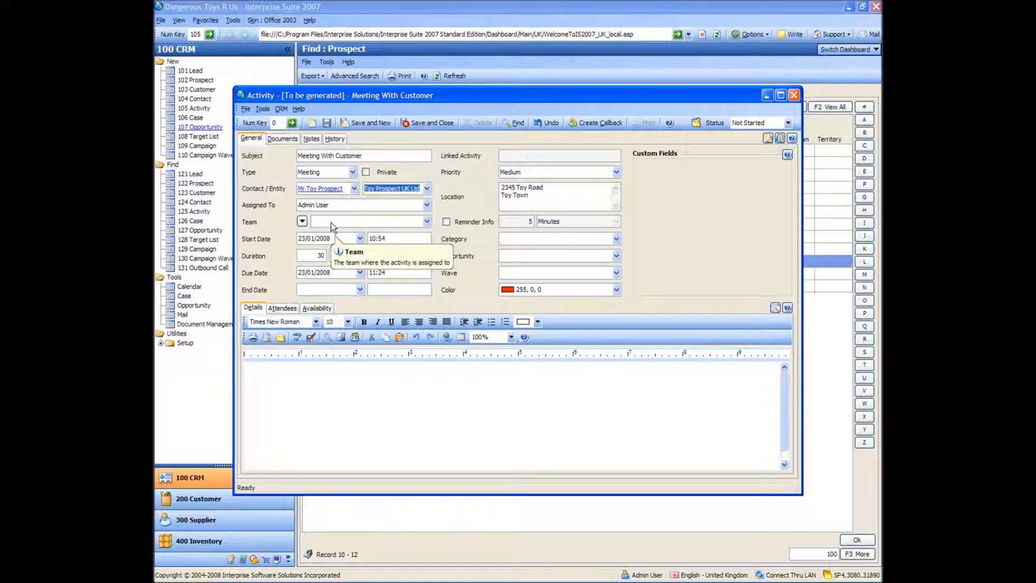
pyautogui.click(359, 238)
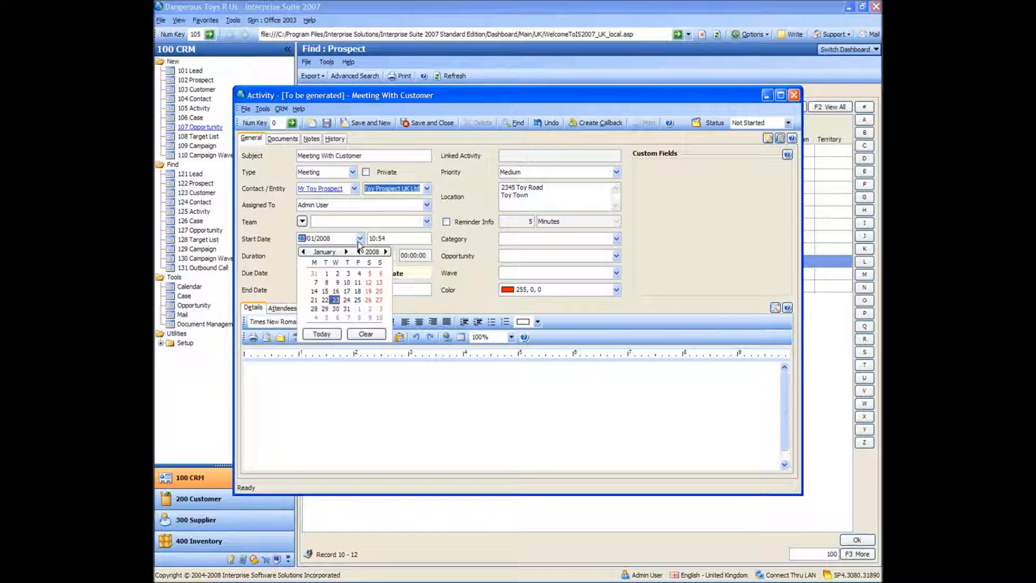
pyautogui.click(335, 309)
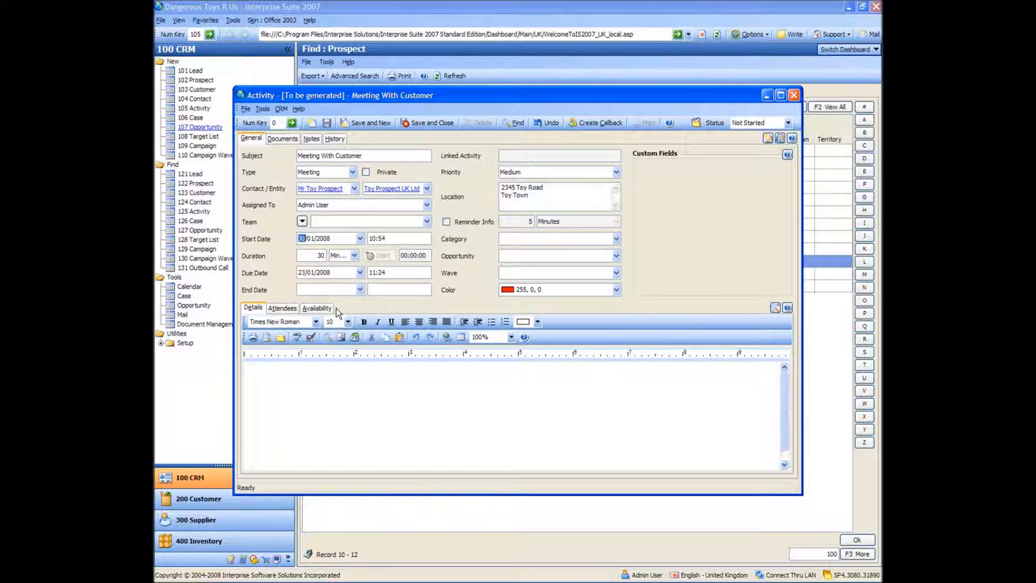
# - Enter "Meeting to discuss requirements" as the meeting's details, and save and close the activity
pyautogui.click(360, 427)
pyautogui.write('Meeting')
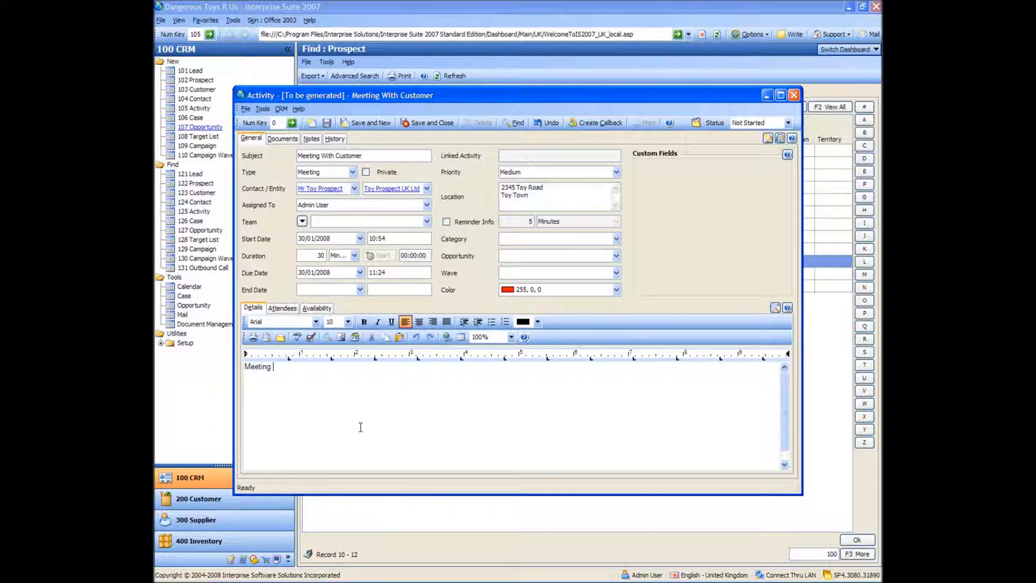
pyautogui.write(' to discuss requirements')
pyautogui.press('Return')
pyautogui.click(425, 122)
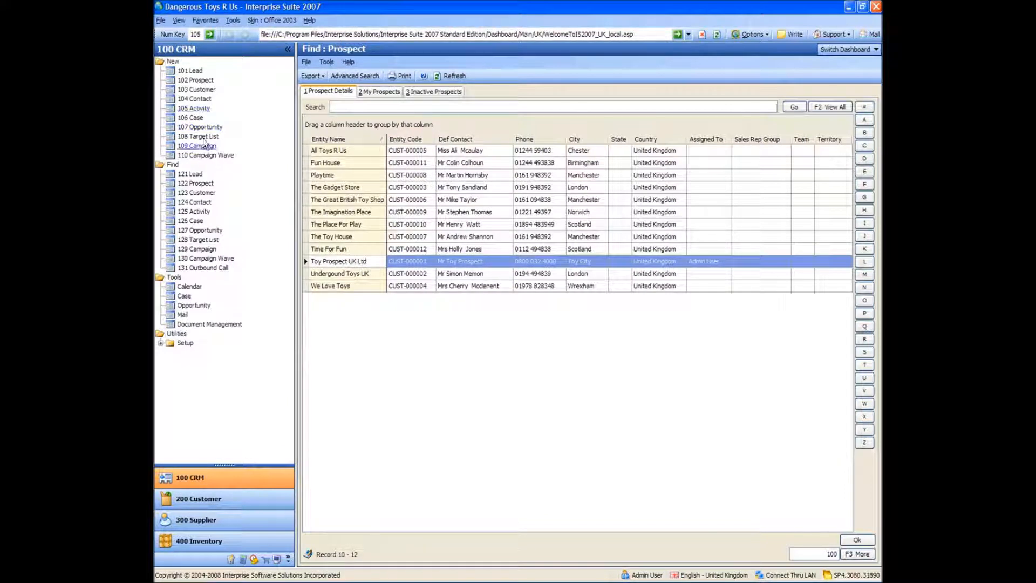
# - Create a To-Do activity with the subject "Pick Up Laundry", leaving the details empty, and save and close it
pyautogui.click(208, 110)
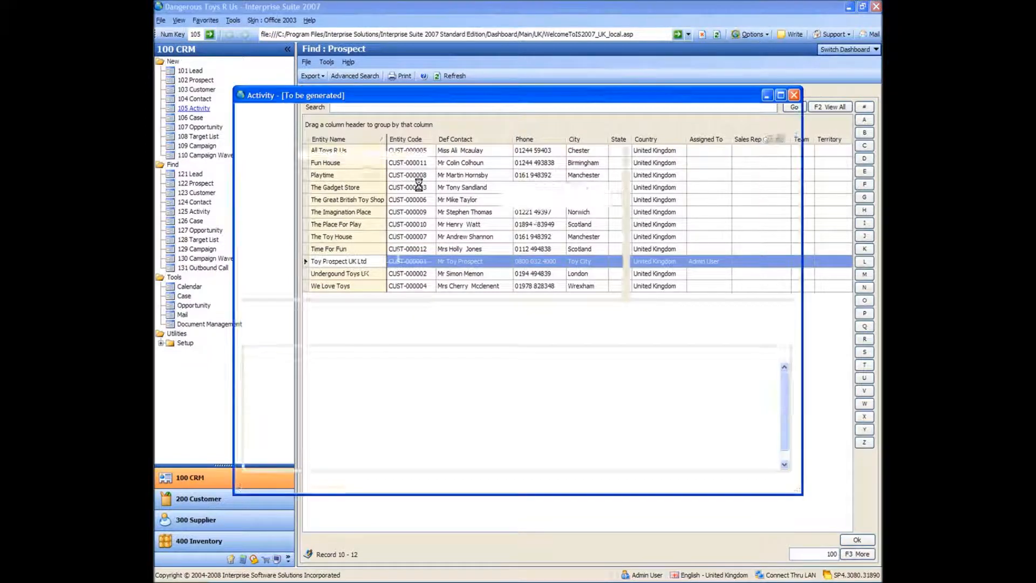
pyautogui.write('Pick Up Laundry')
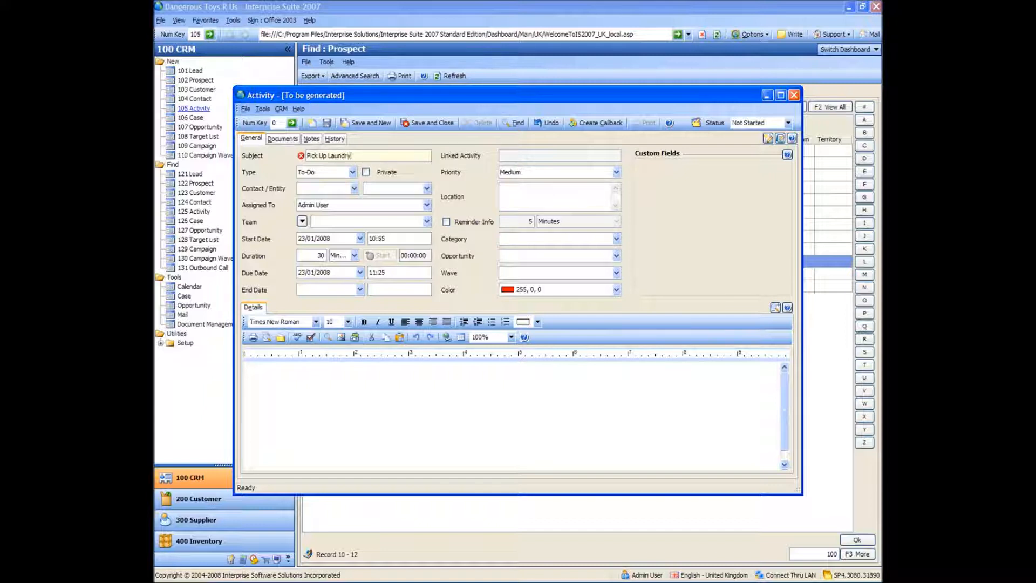
pyautogui.press('Tab')
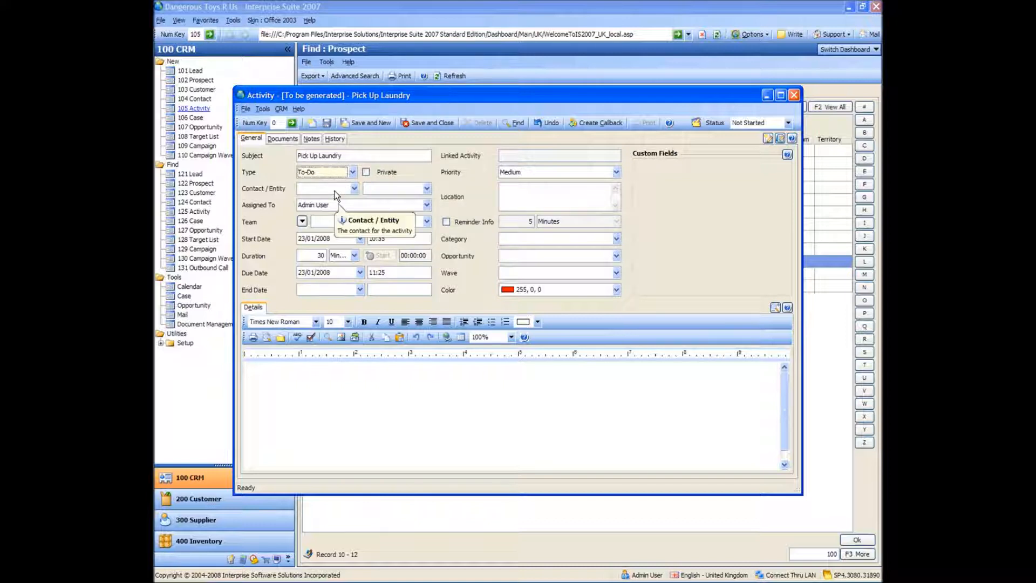
pyautogui.click(361, 409)
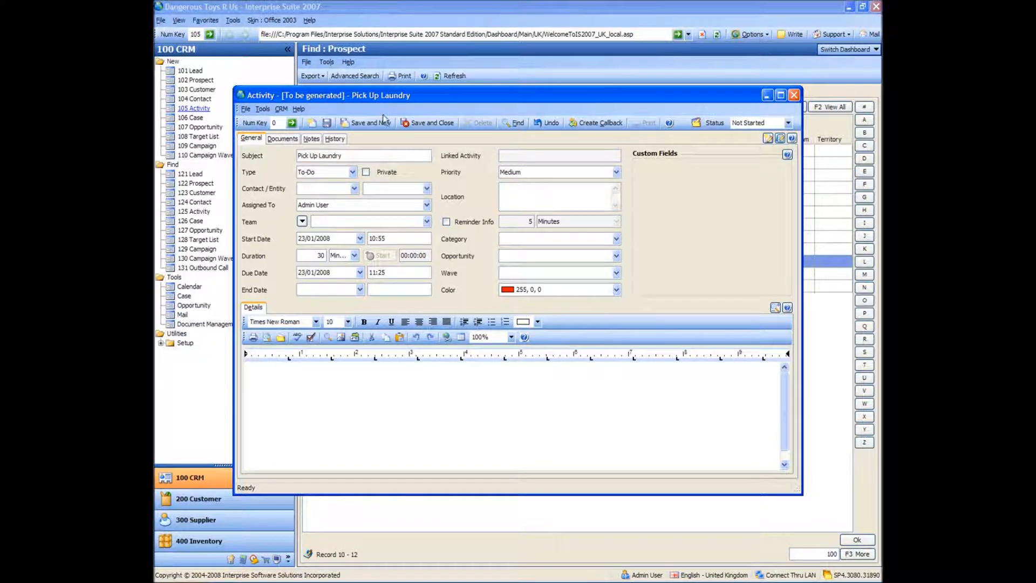
pyautogui.click(421, 120)
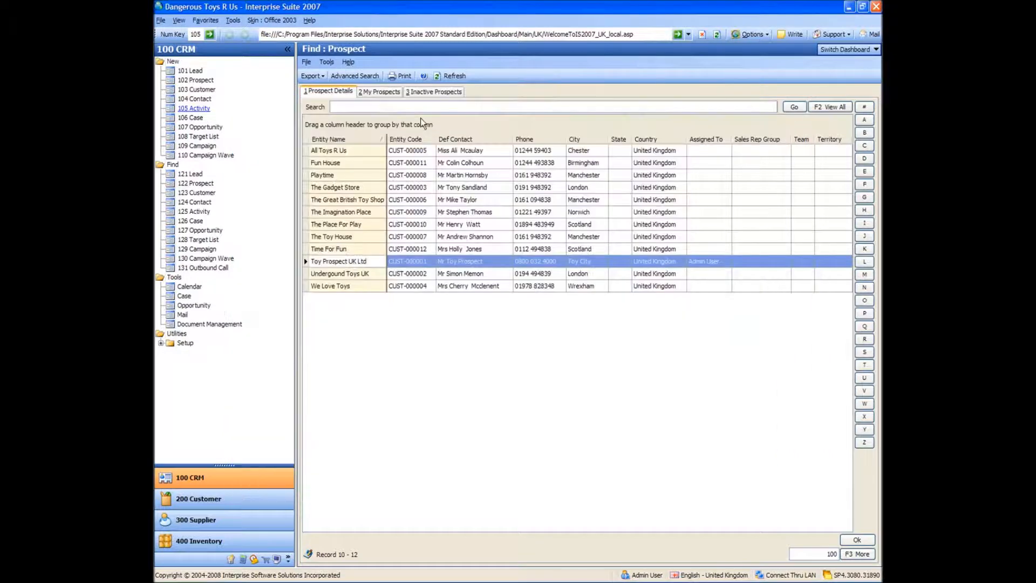
# - Switch to the Calendar dashboard and pin the To-Do list open beside the month view
pyautogui.click(860, 51)
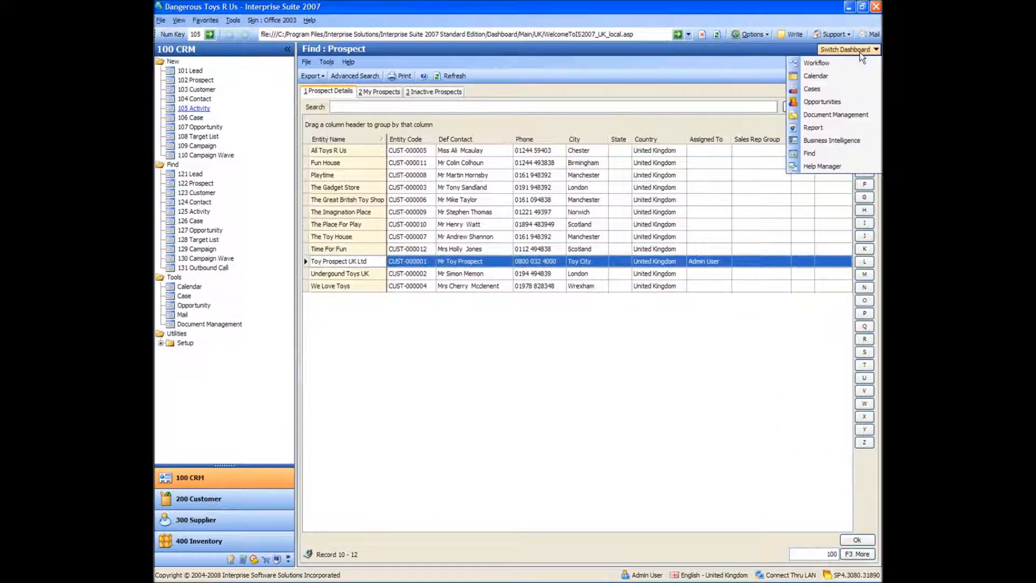
pyautogui.click(828, 81)
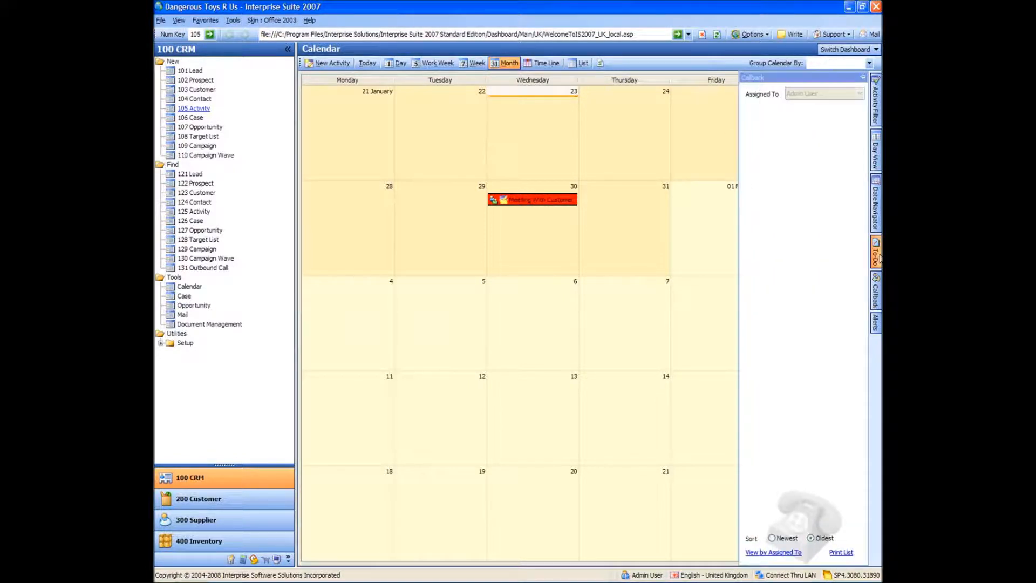
pyautogui.moveTo(880, 257)
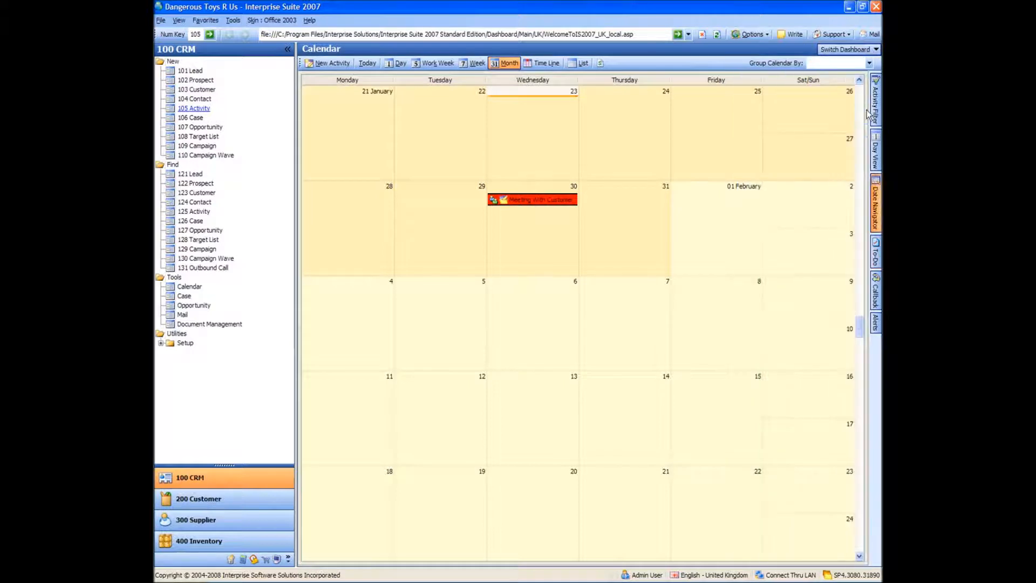
pyautogui.click(880, 256)
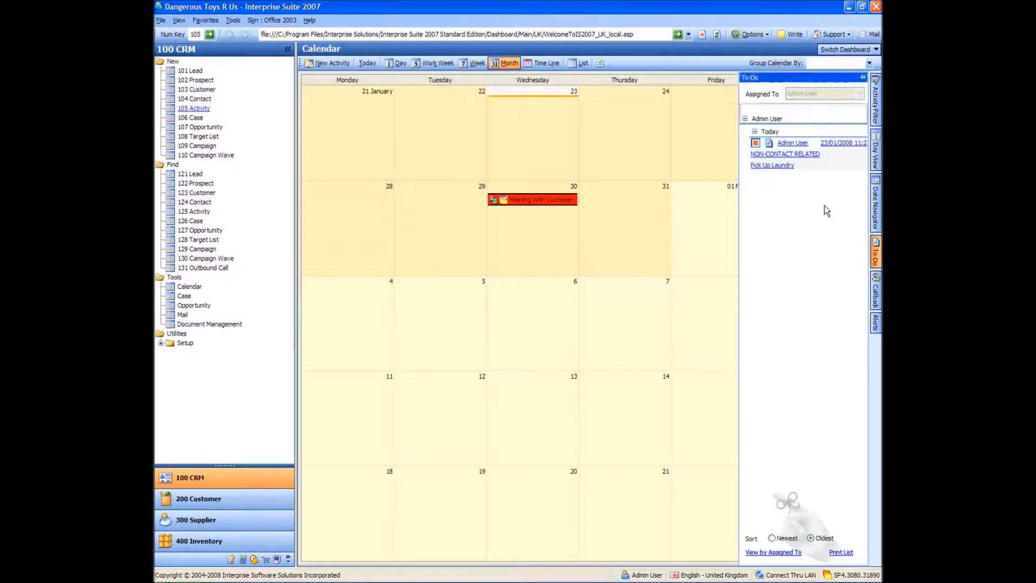
pyautogui.click(863, 78)
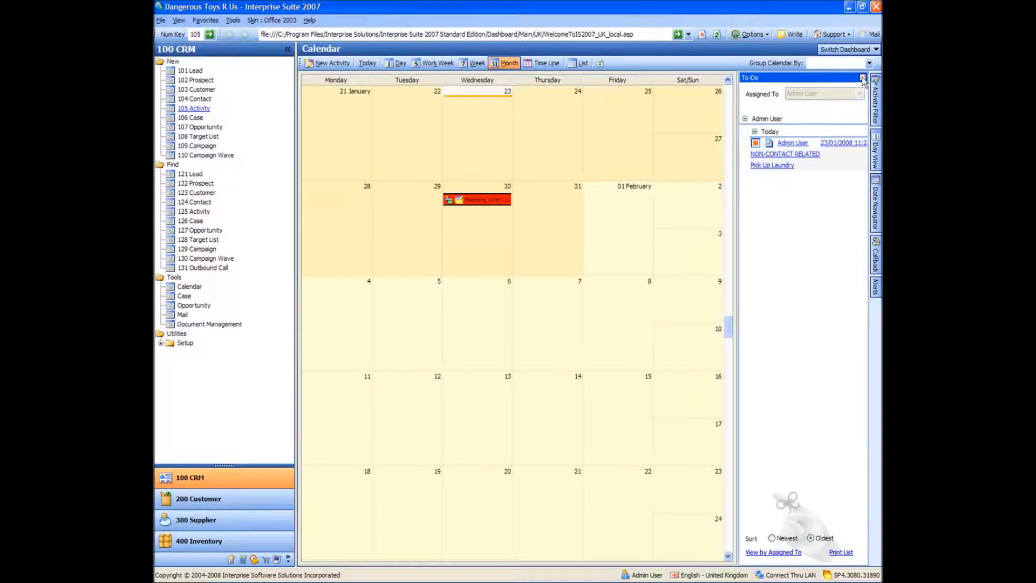
# - Unpin the To-Do list and start a new activity of type Callback with the subject "Query With Pricing"
pyautogui.click(864, 79)
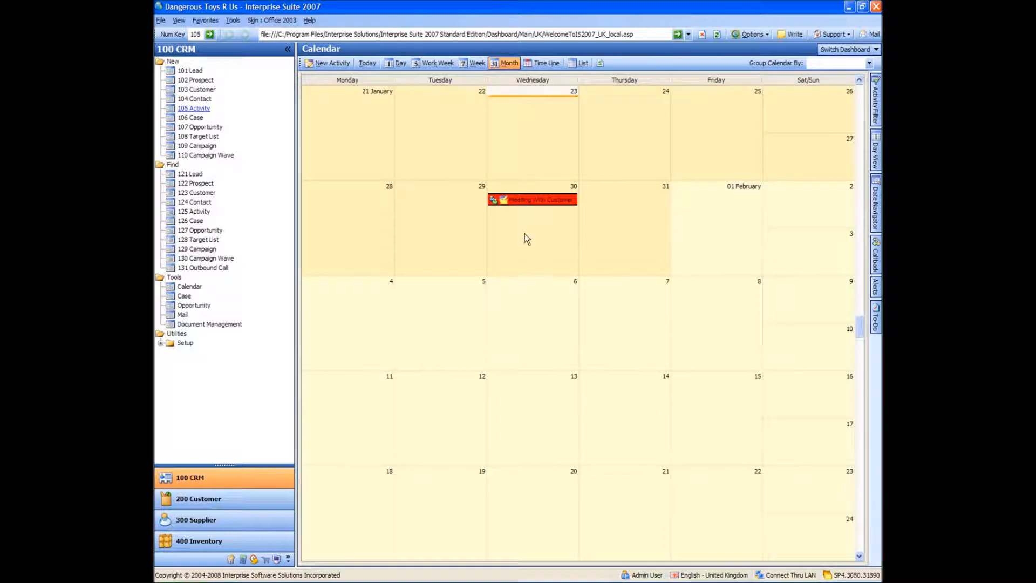
pyautogui.click(422, 253)
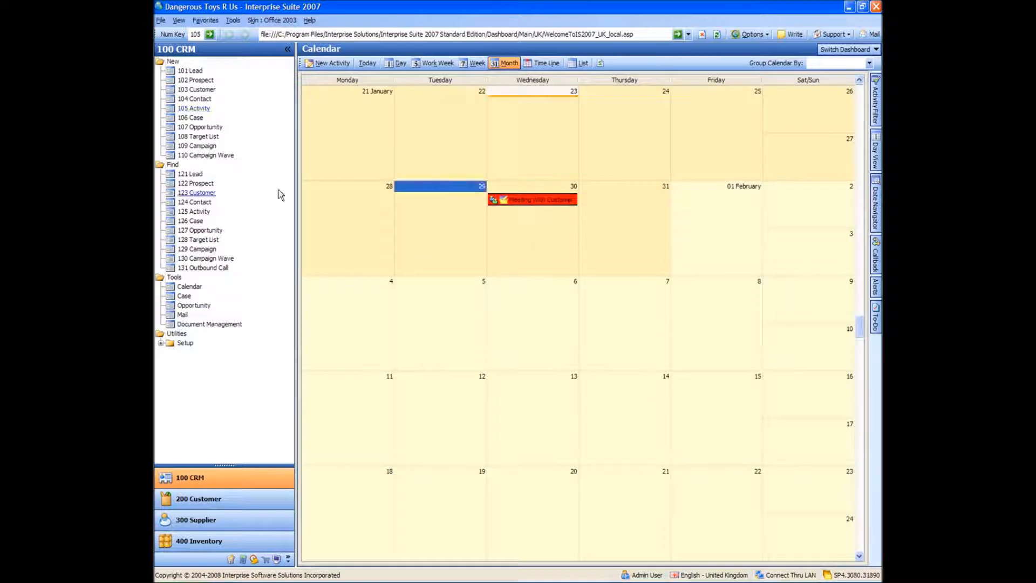
pyautogui.click(194, 108)
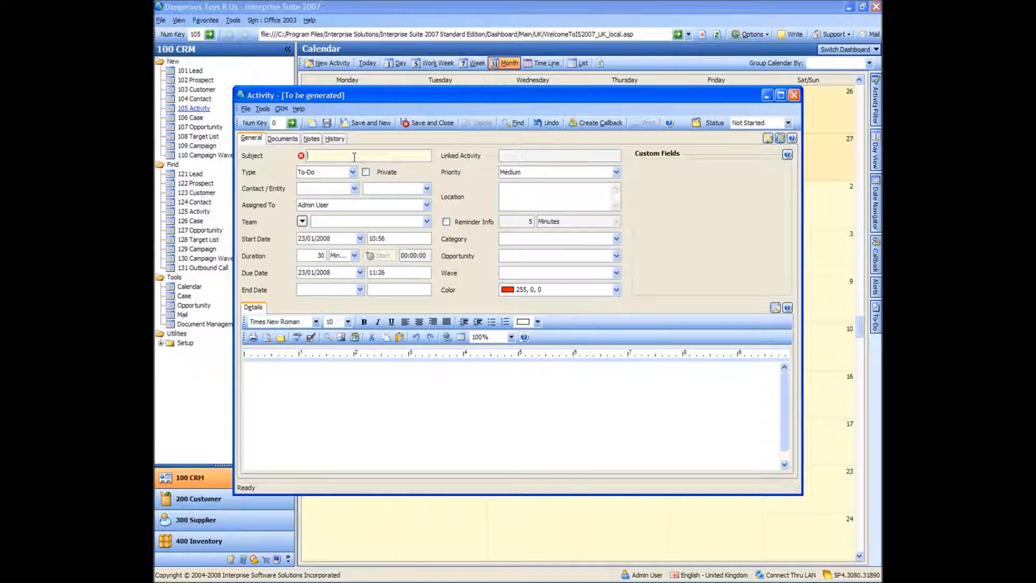
pyautogui.write('Query Pr')
pyautogui.press('BackSpace')
pyautogui.press('BackSpace')
pyautogui.write('With Pricing')
pyautogui.press('Tab')
pyautogui.write('cal')
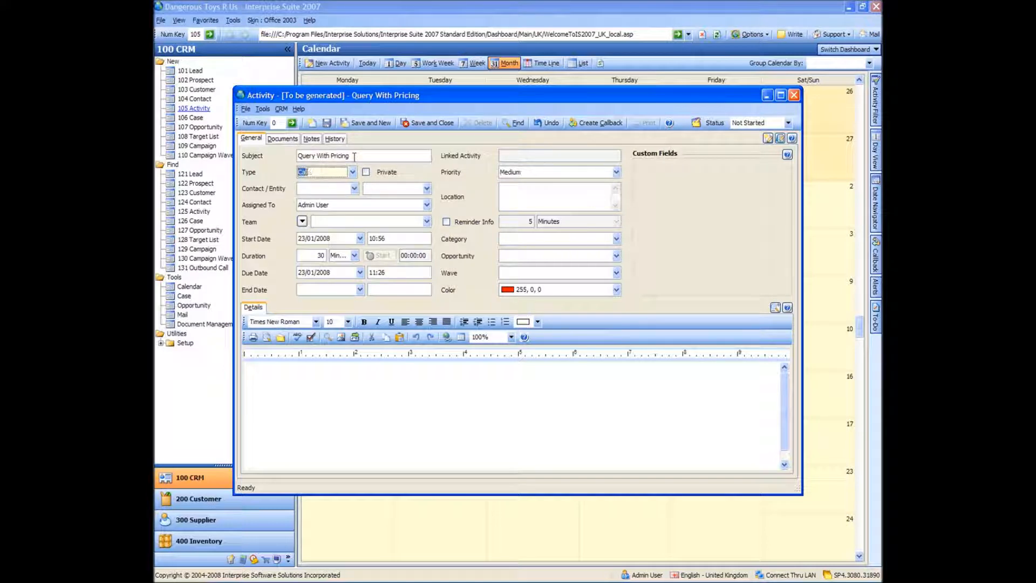
pyautogui.write('lback')
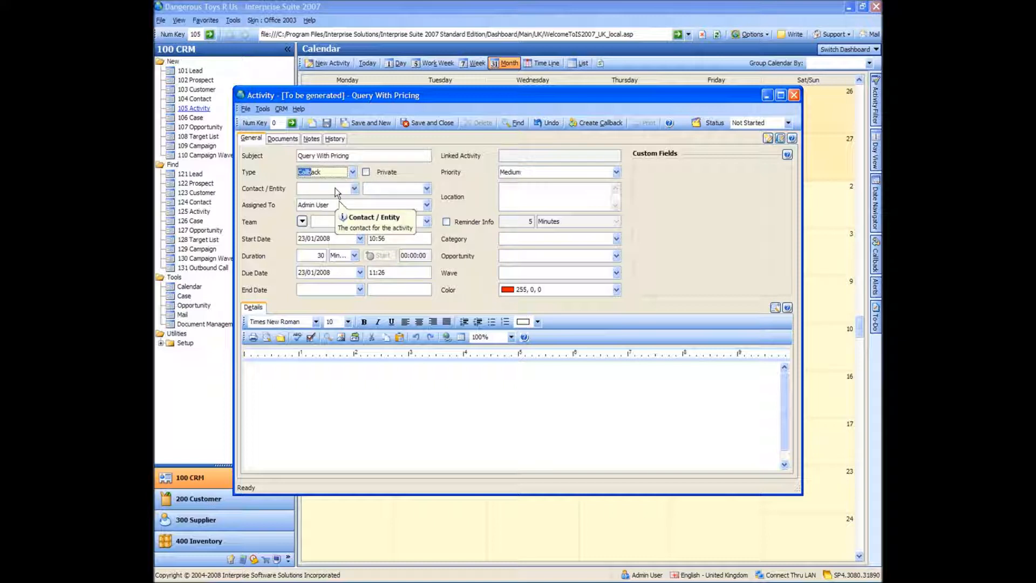
# - Link the callback to the contact of Toys International UK Ltd and set its start date to 25/01/2008
pyautogui.click(335, 190)
pyautogui.write('toys int')
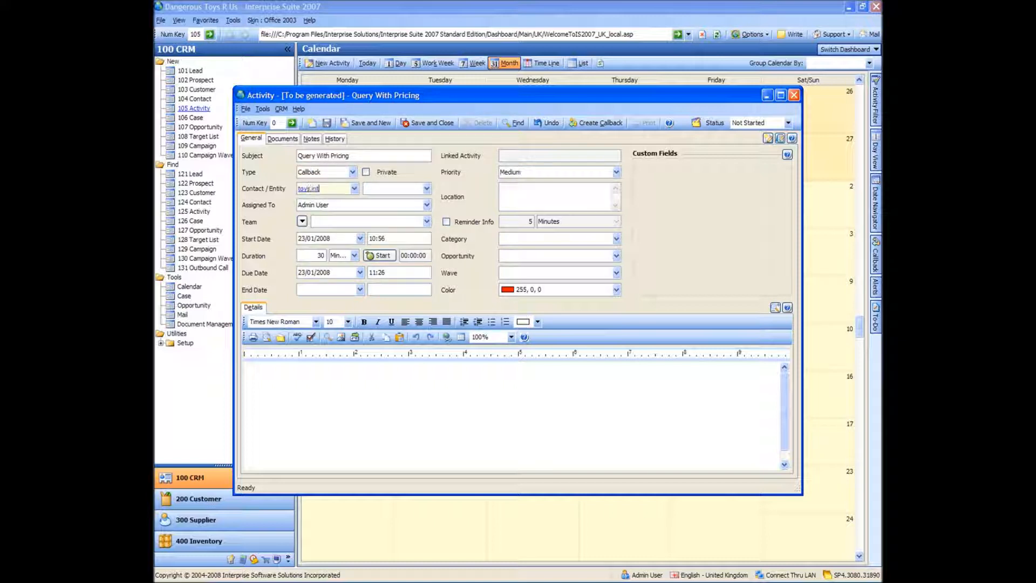
pyautogui.press('Tab')
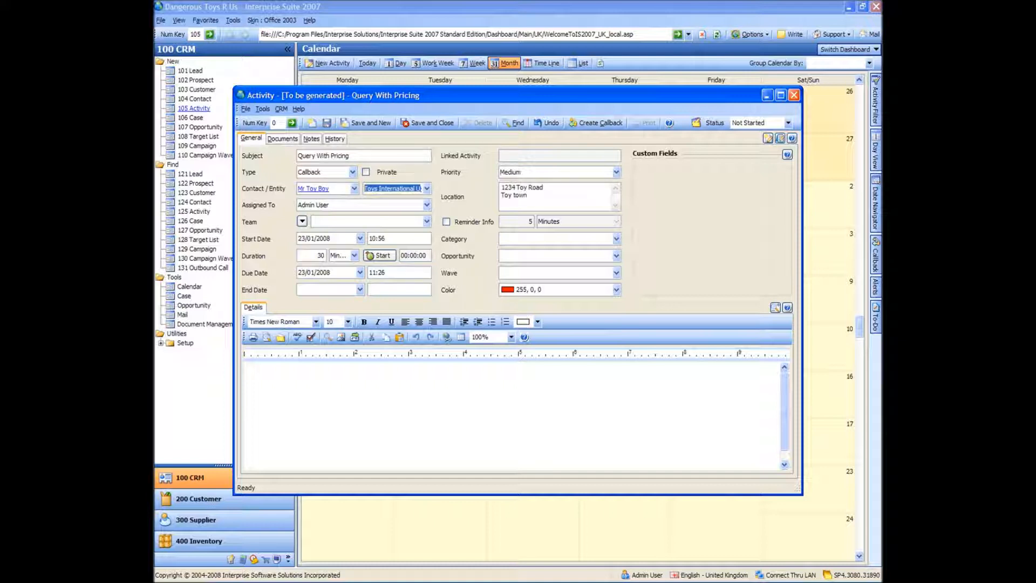
pyautogui.click(360, 239)
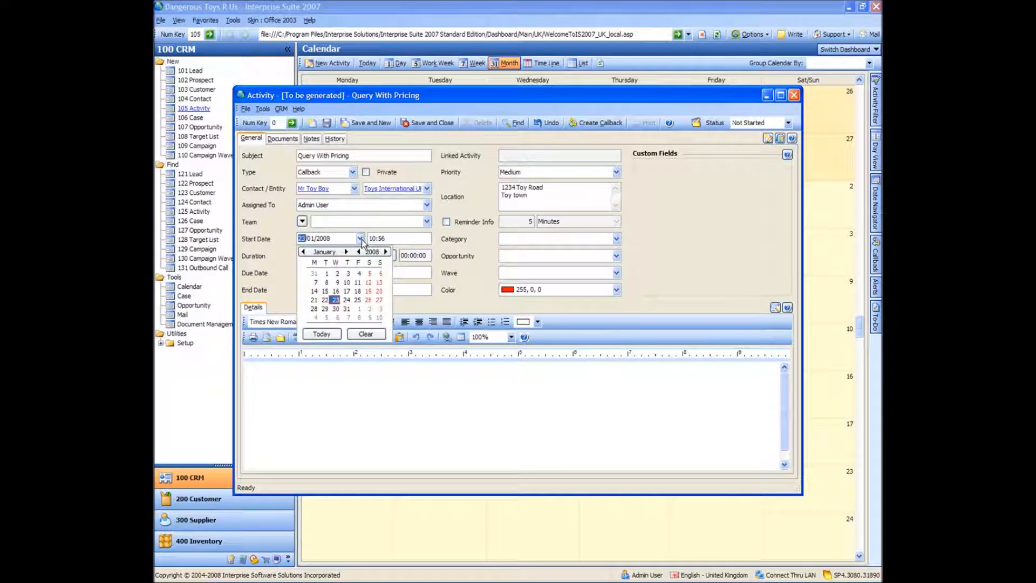
pyautogui.click(359, 300)
# - Enter "He has a query on the pricing for some toys." as the callback's details, and save and close the activity
pyautogui.click(342, 374)
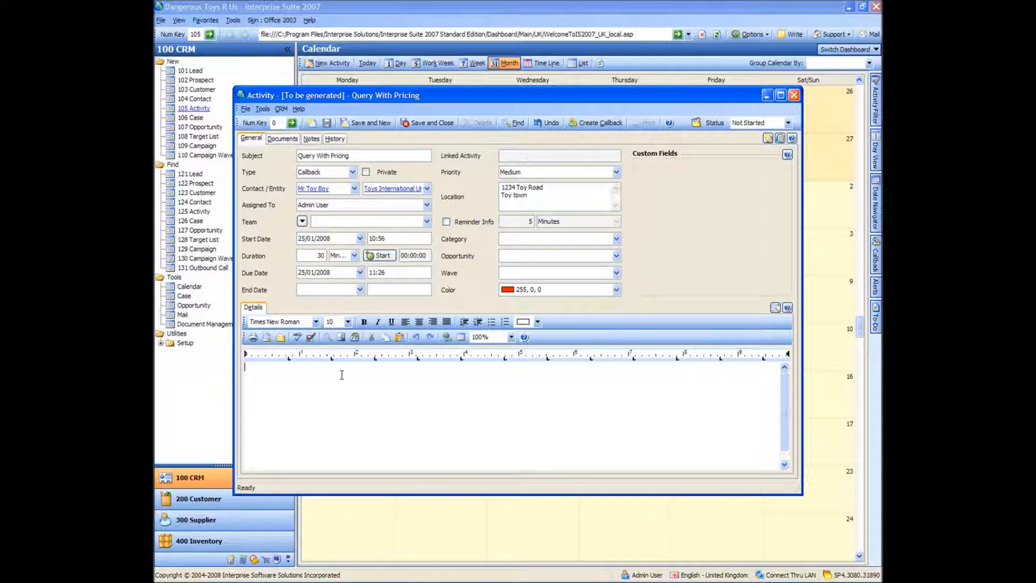
pyautogui.write('He has')
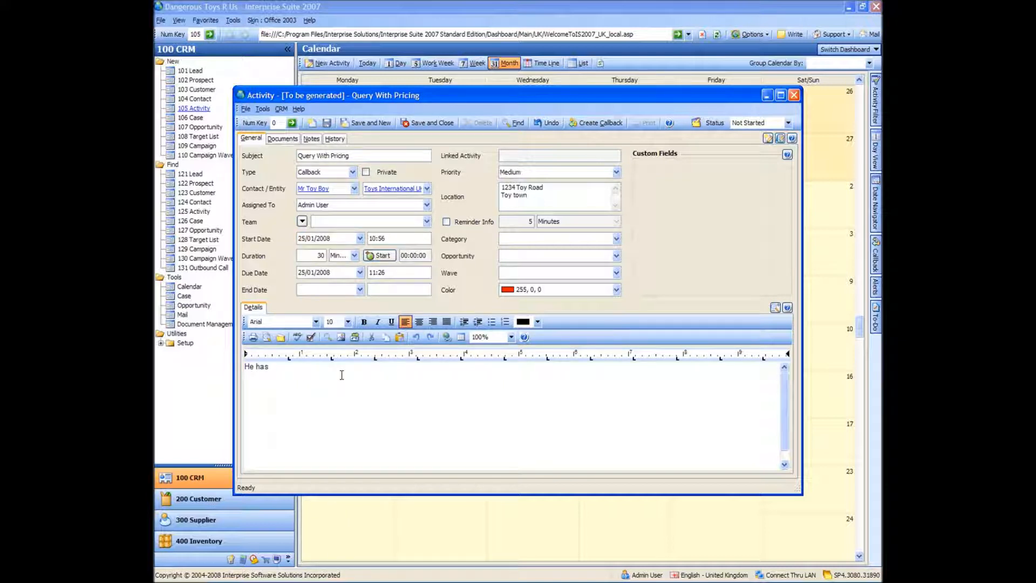
pyautogui.write(' a query on the pricing for some toys')
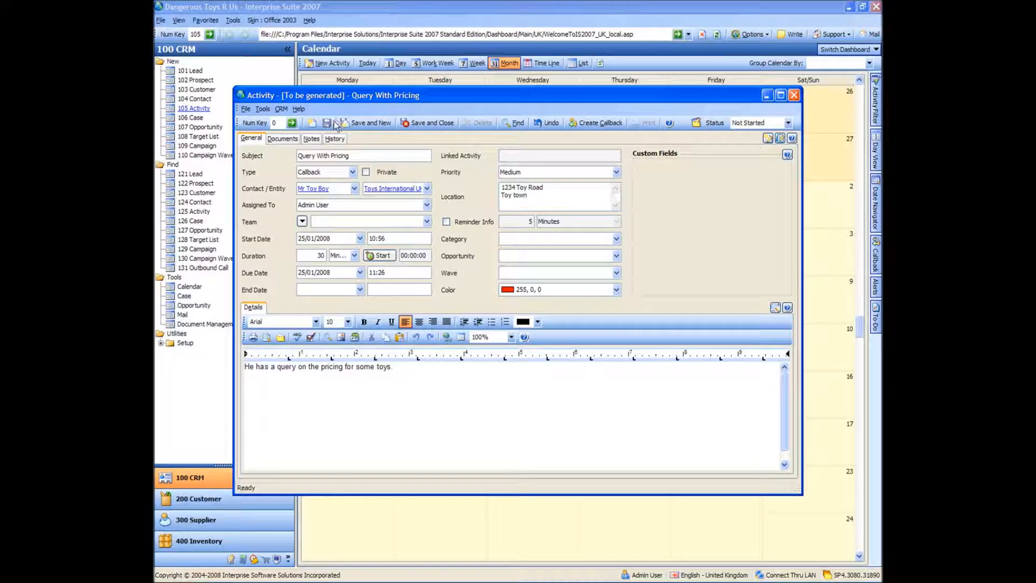
pyautogui.click(421, 124)
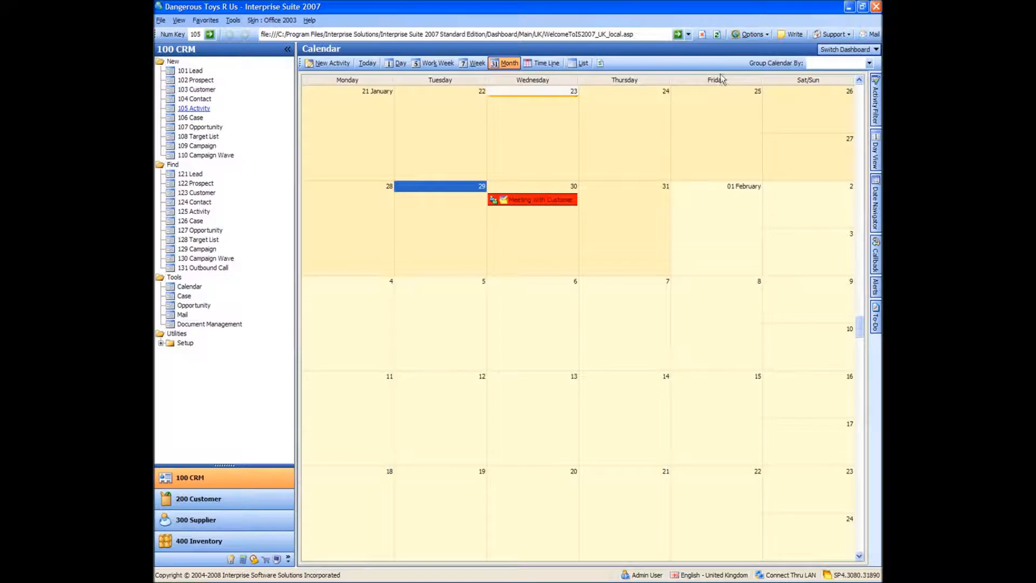
# - Pin the Callback list open beside the month view and refresh the calendar
pyautogui.click(877, 151)
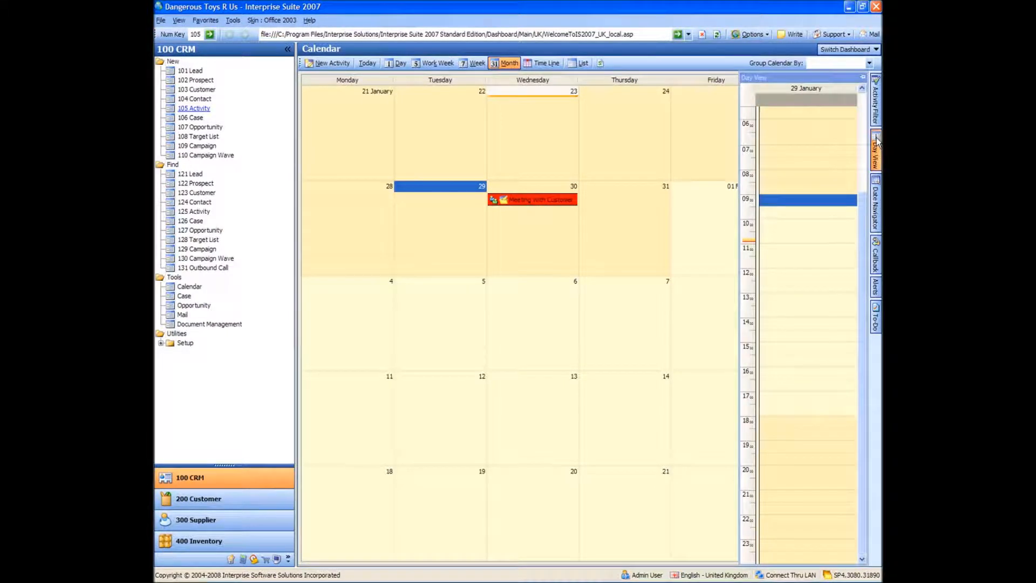
pyautogui.click(876, 253)
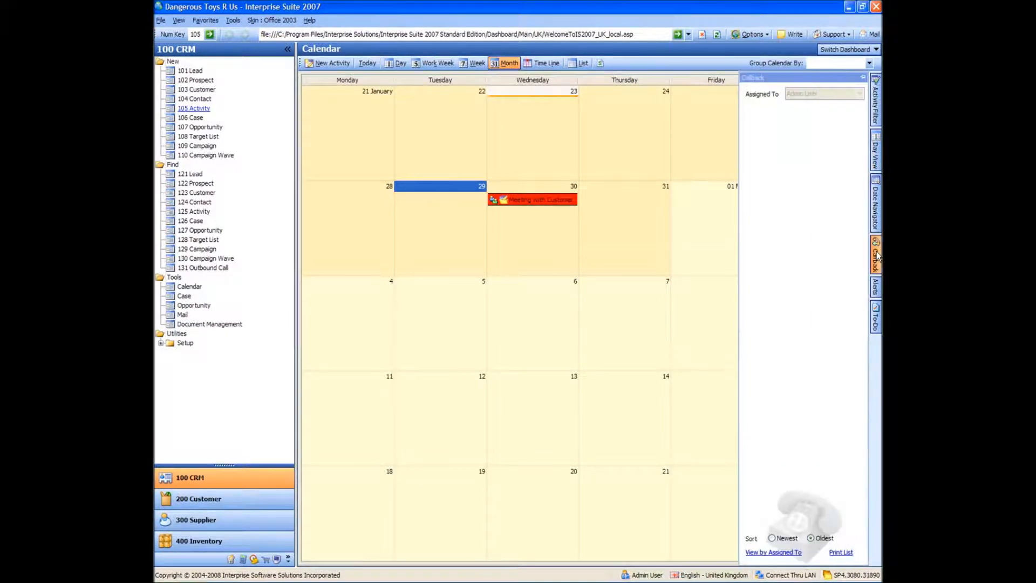
pyautogui.click(862, 77)
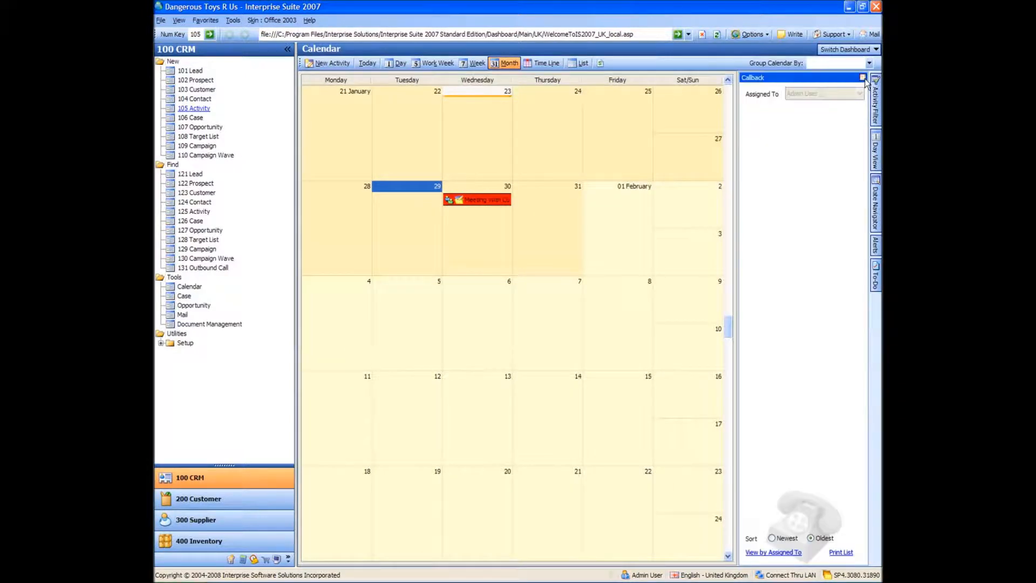
pyautogui.click(602, 63)
pyautogui.moveTo(790, 159)
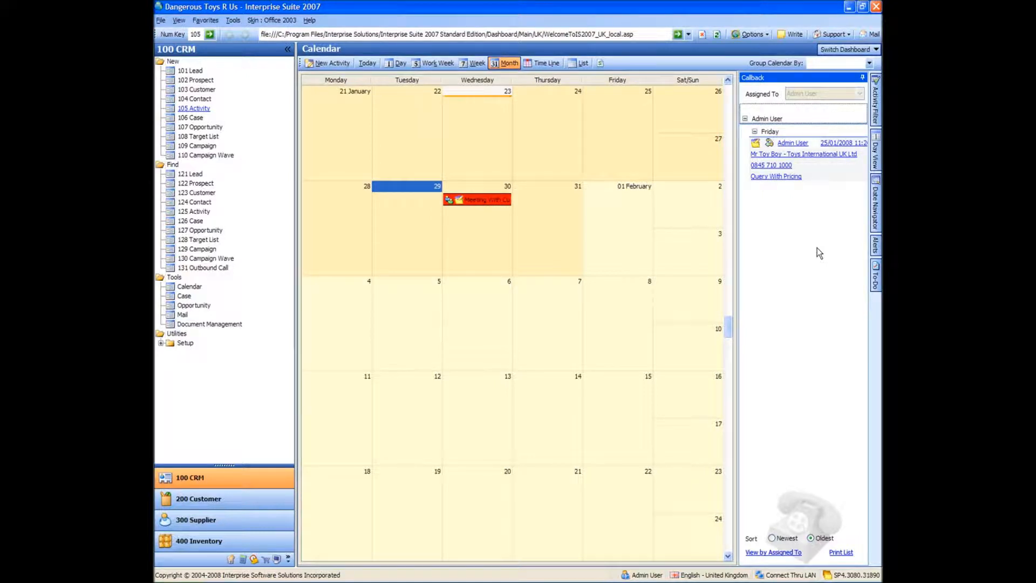
pyautogui.click(876, 285)
# - Examine the actions and status options offered for the meeting on 30 January, without applying any
pyautogui.rightClick(478, 209)
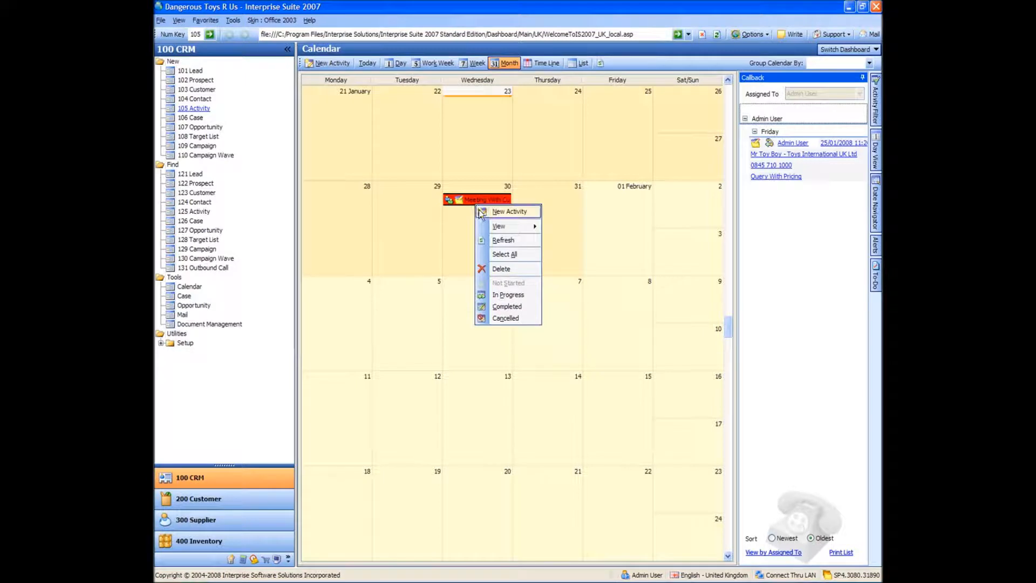
pyautogui.moveTo(516, 227)
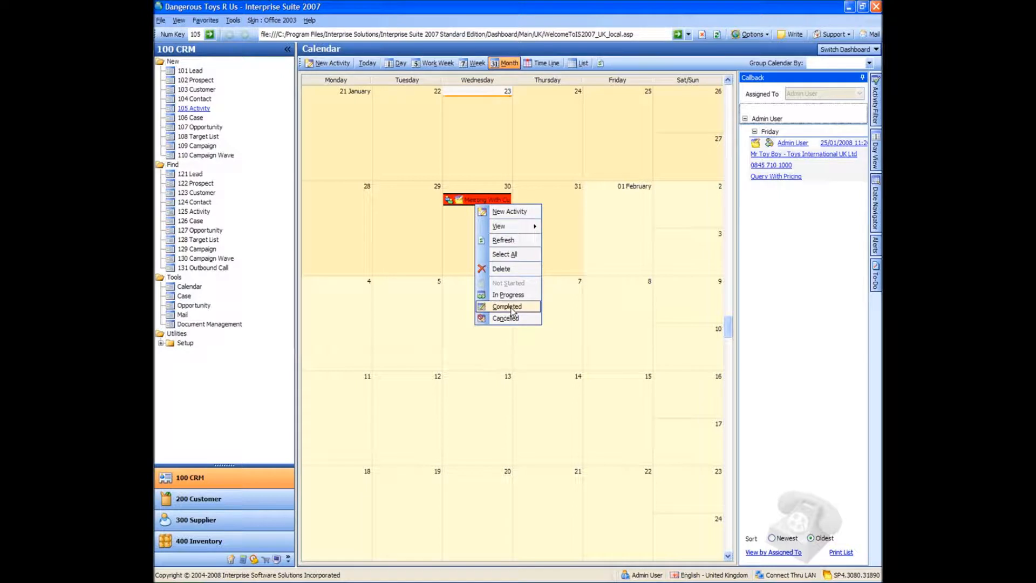
pyautogui.click(347, 351)
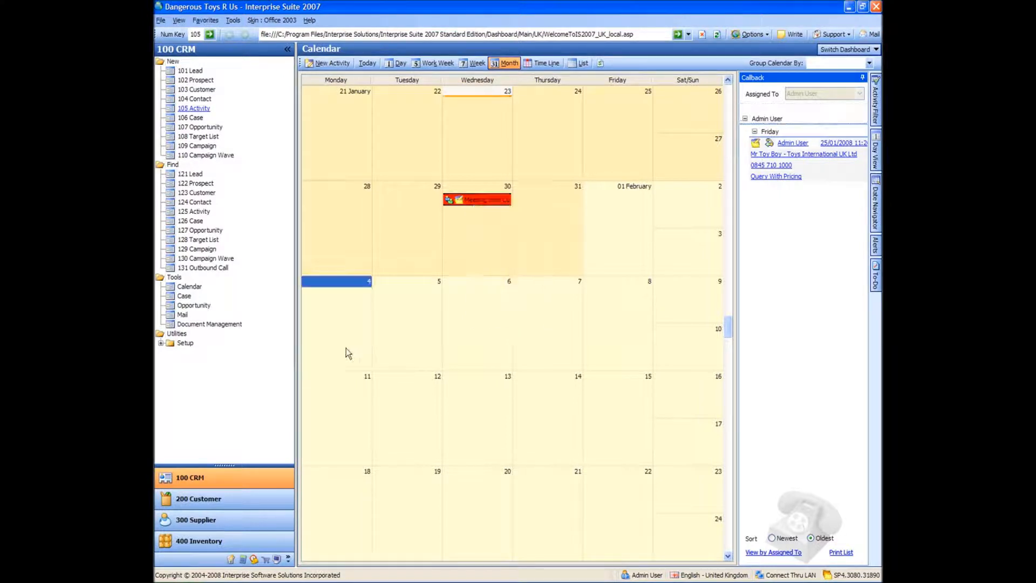
pyautogui.click(543, 255)
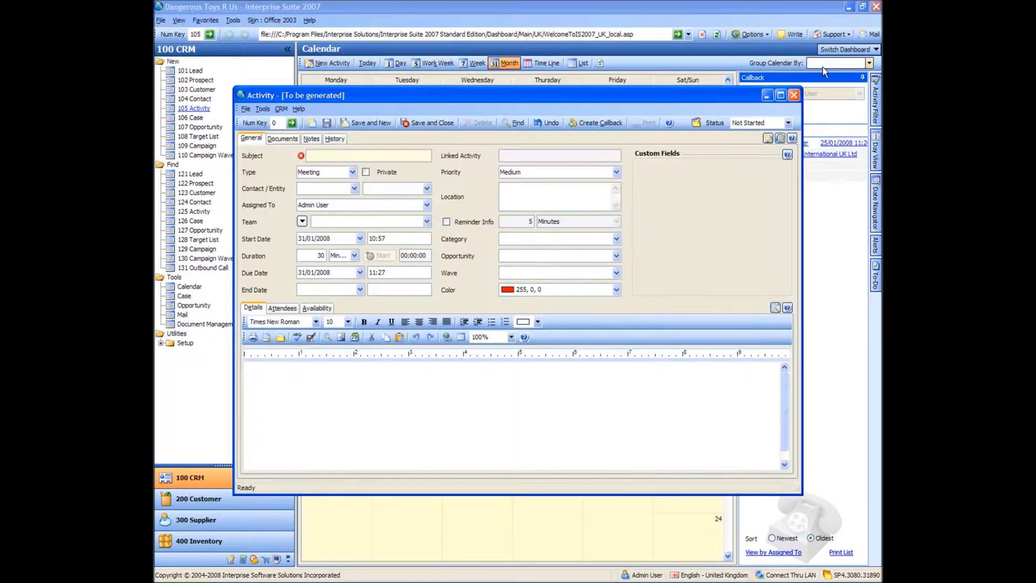
pyautogui.click(793, 96)
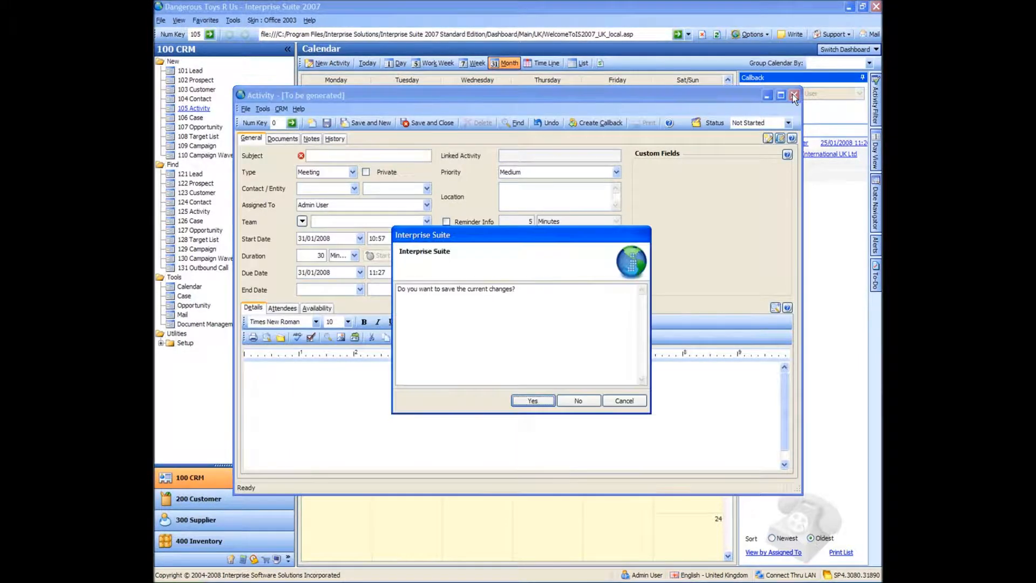
pyautogui.click(581, 402)
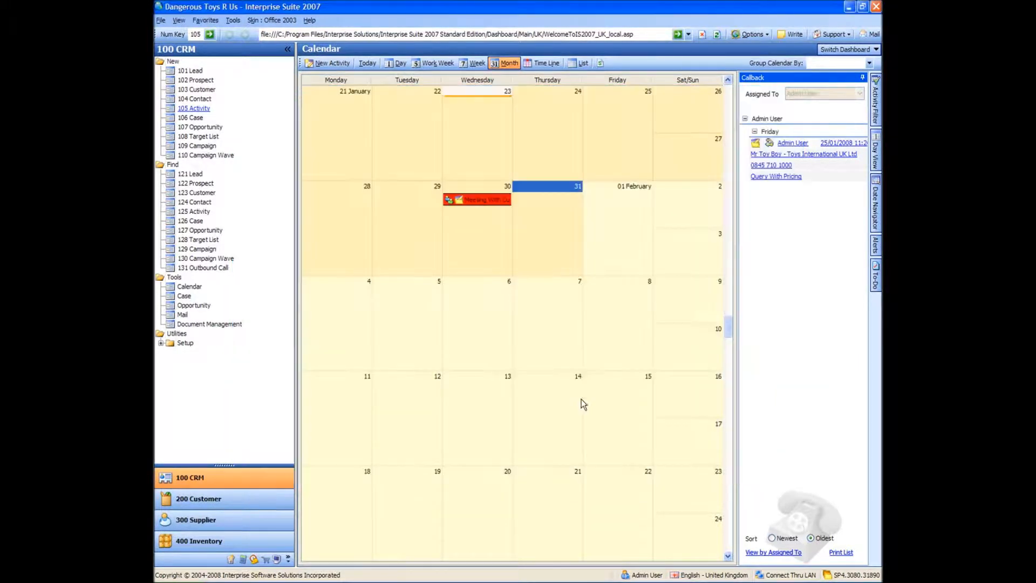
pyautogui.click(474, 354)
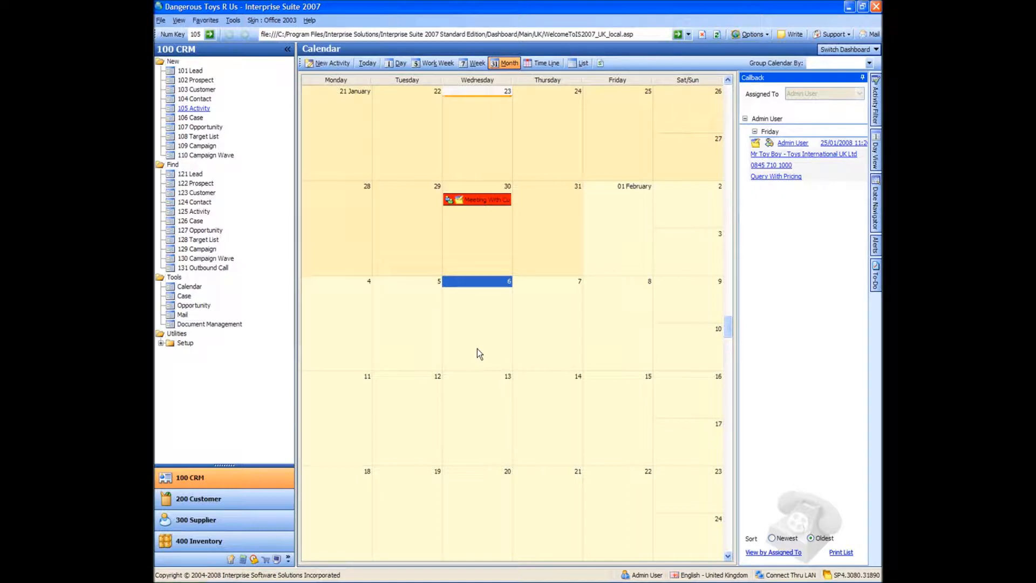
# - Start a new case with the subject "Gun is Broken" and link it to the contact of A US Customer Inc
pyautogui.click(186, 118)
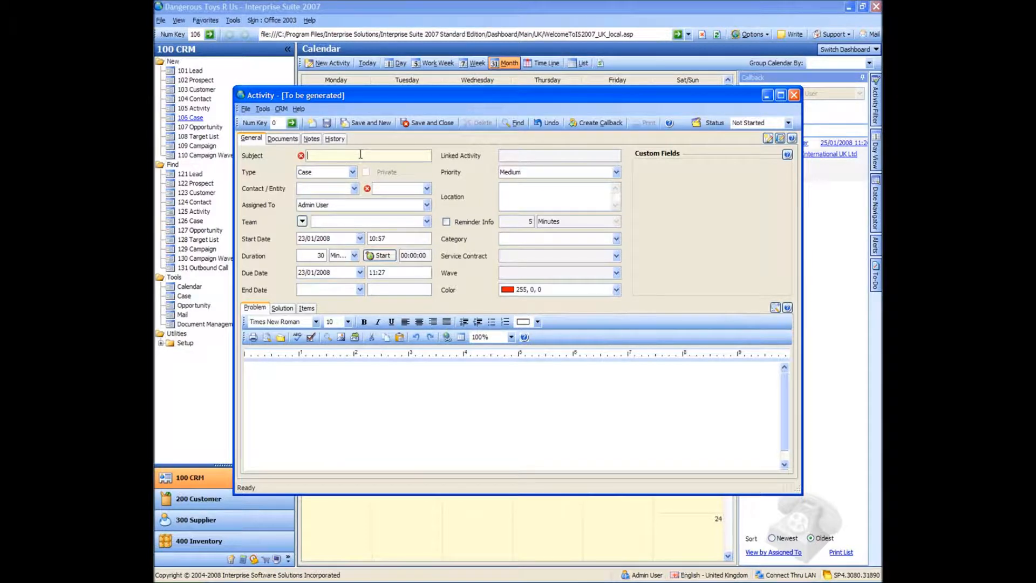
pyautogui.write('Gun is Broken')
pyautogui.press('Tab')
pyautogui.press('Tab')
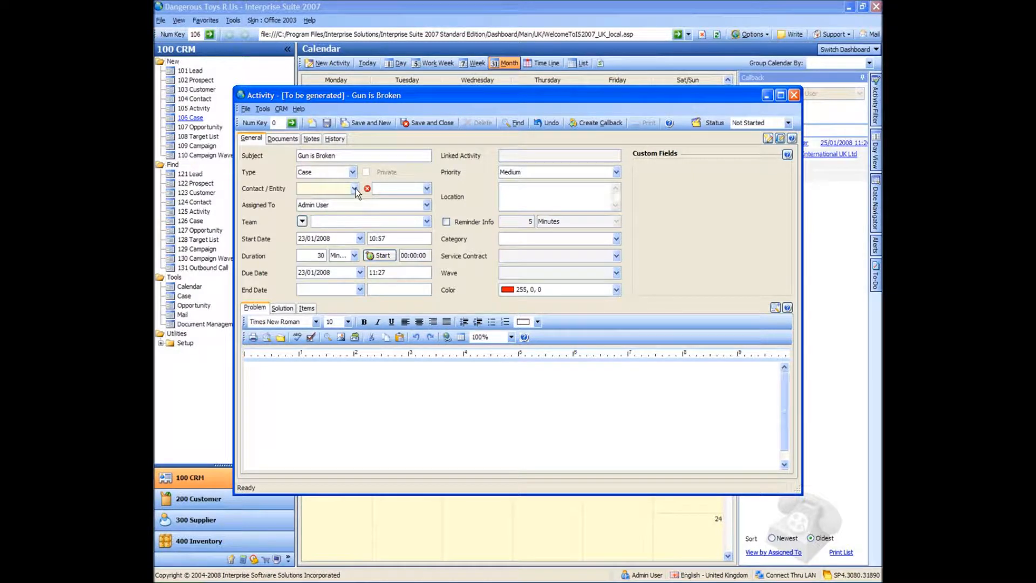
pyautogui.write('a us cu')
pyautogui.press('Tab')
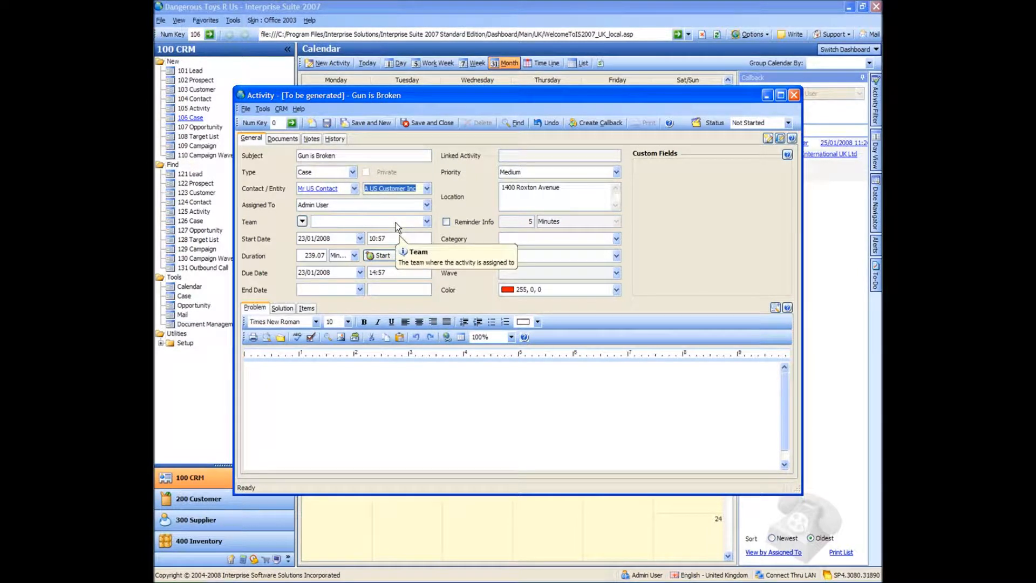
# - Save and close the case with its problem description left empty, and open the Cases dashboard
pyautogui.click(312, 430)
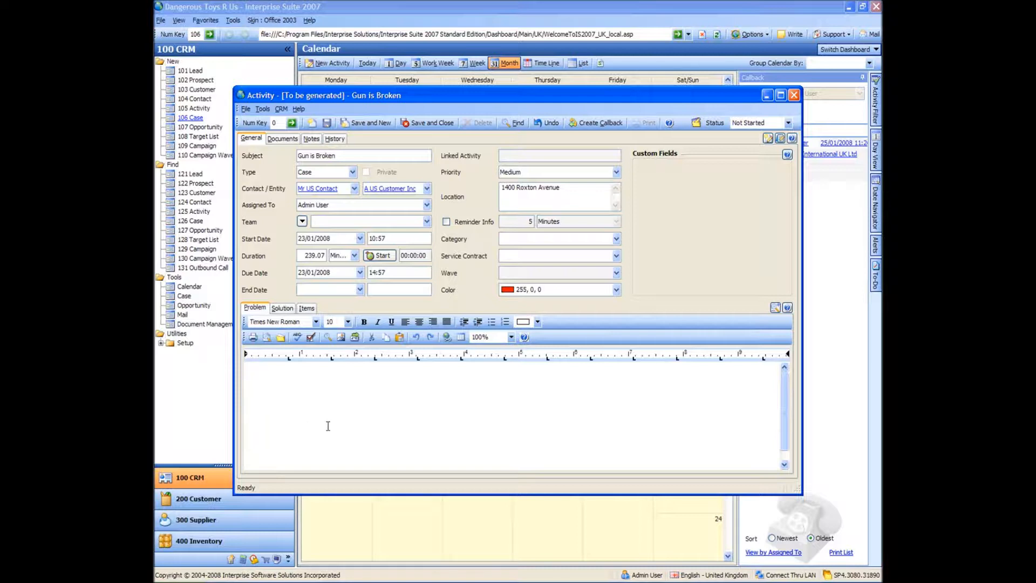
pyautogui.click(359, 434)
pyautogui.click(327, 124)
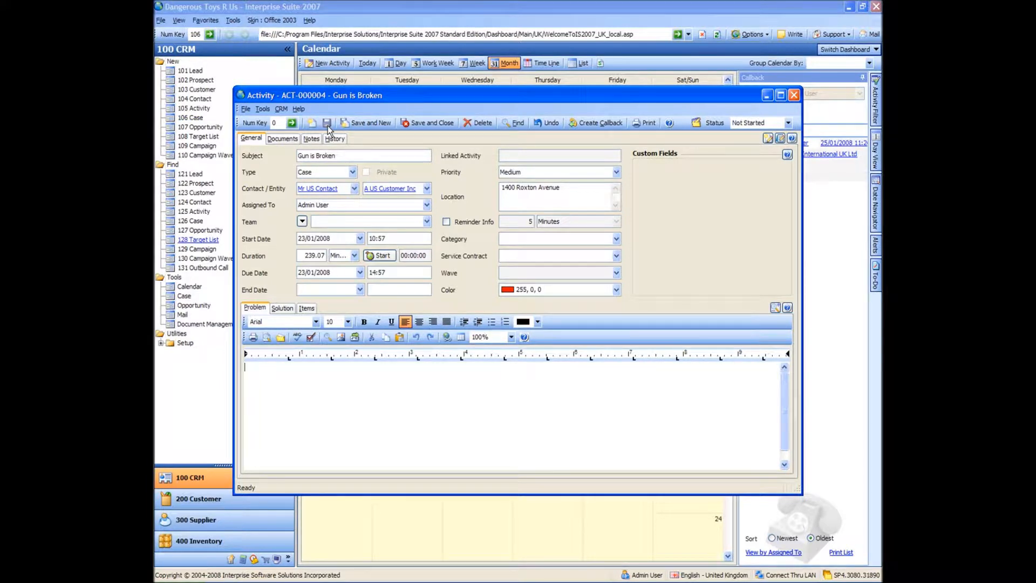
pyautogui.click(427, 123)
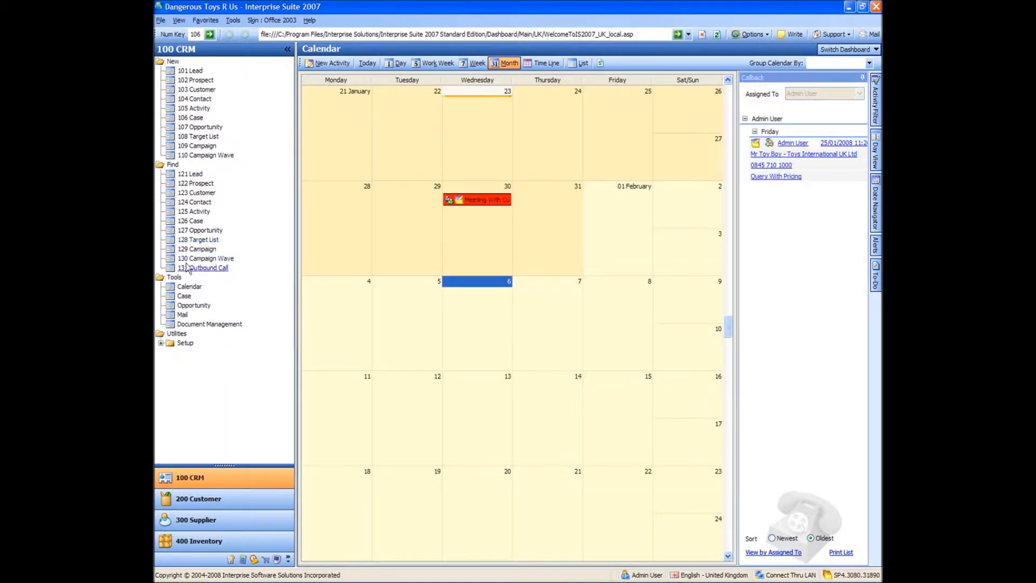
pyautogui.click(184, 297)
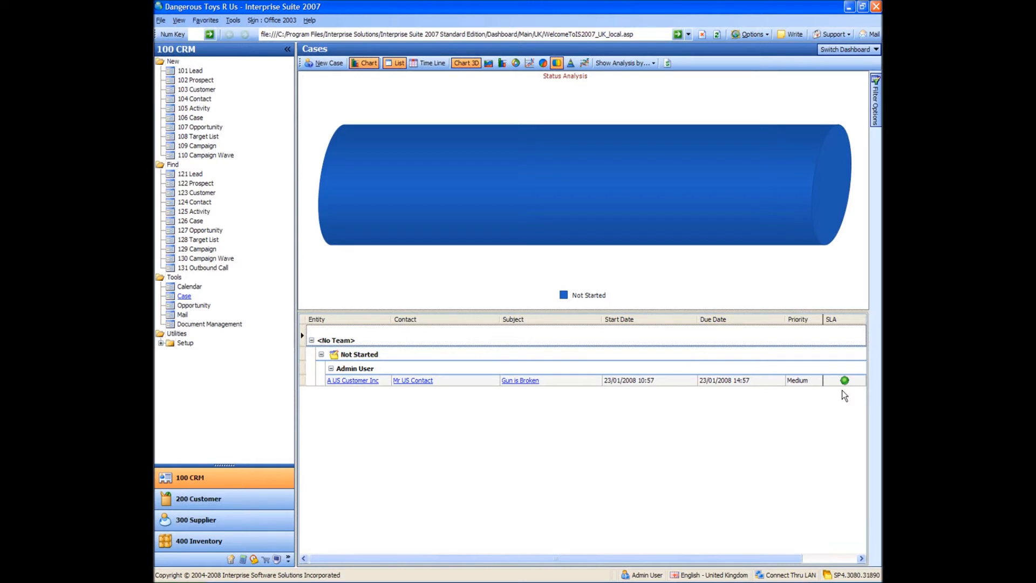
# - Start a new opportunity to reach its customer selection list
pyautogui.click(193, 129)
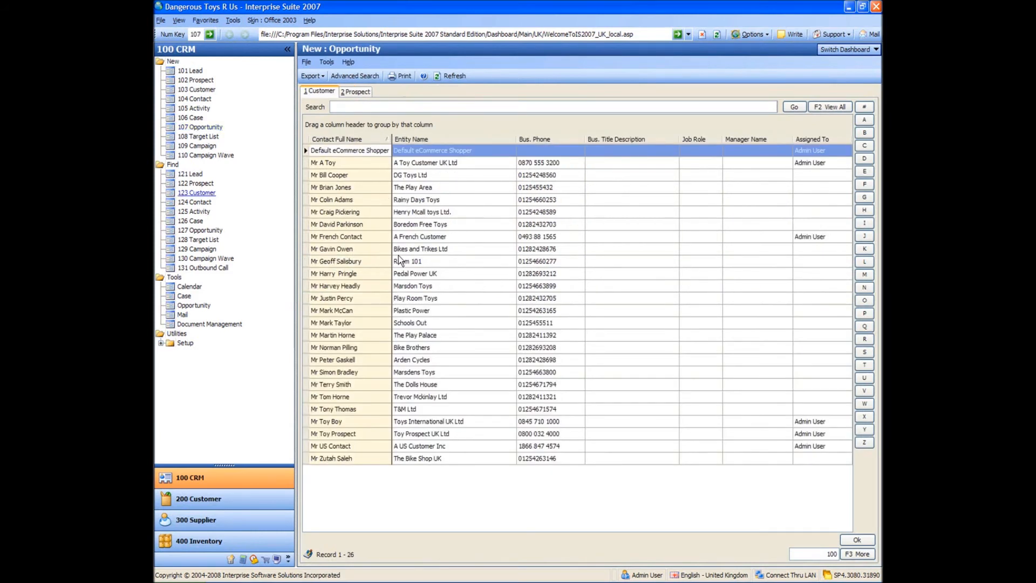